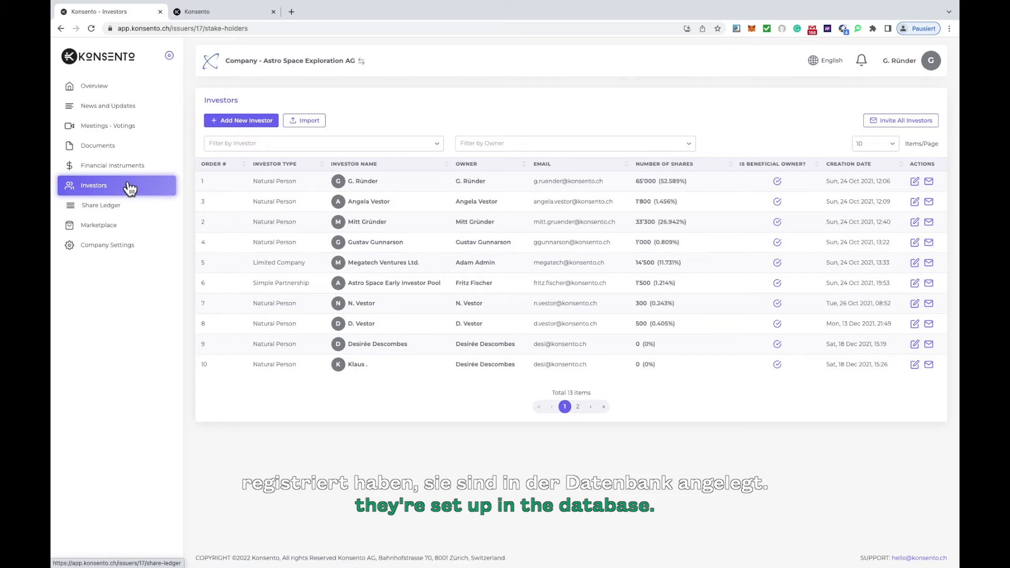
Review the financial instruments and the details and share distribution of the Registered Shares - CHF 1.00 - 3.02.2021.
{"action": "left_click", "coordinate": [126, 172]}
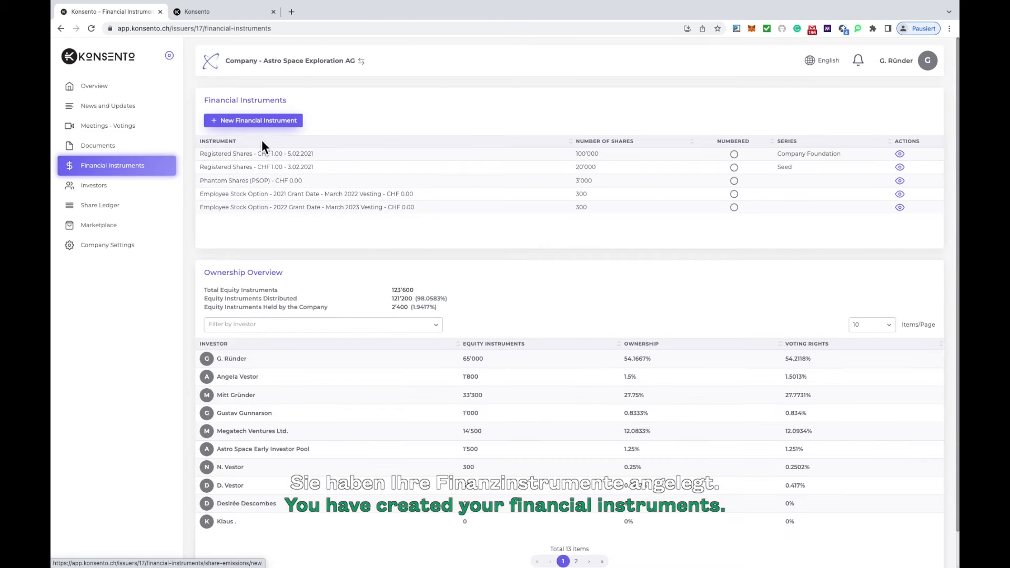
{"action": "left_click", "coordinate": [257, 167]}
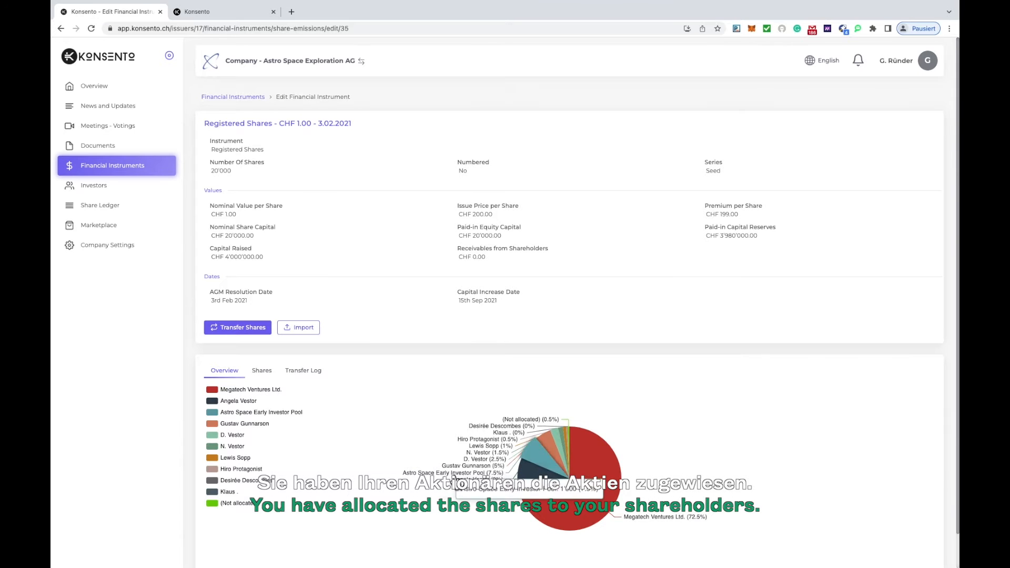
{"action": "scroll", "coordinate": [450, 473], "scroll_direction": "down", "scroll_amount": 1}
{"action": "scroll", "coordinate": [365, 335], "scroll_direction": "up", "scroll_amount": 1}
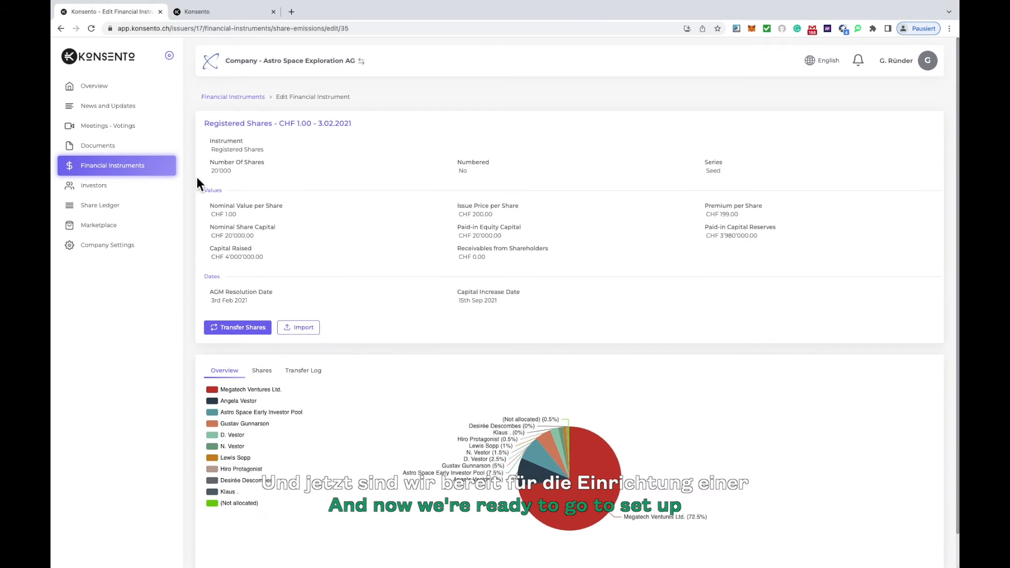
Create a new meeting of type Annual General Meeting with the title "Ordinary Annual General Meeting".
{"action": "left_click", "coordinate": [116, 135]}
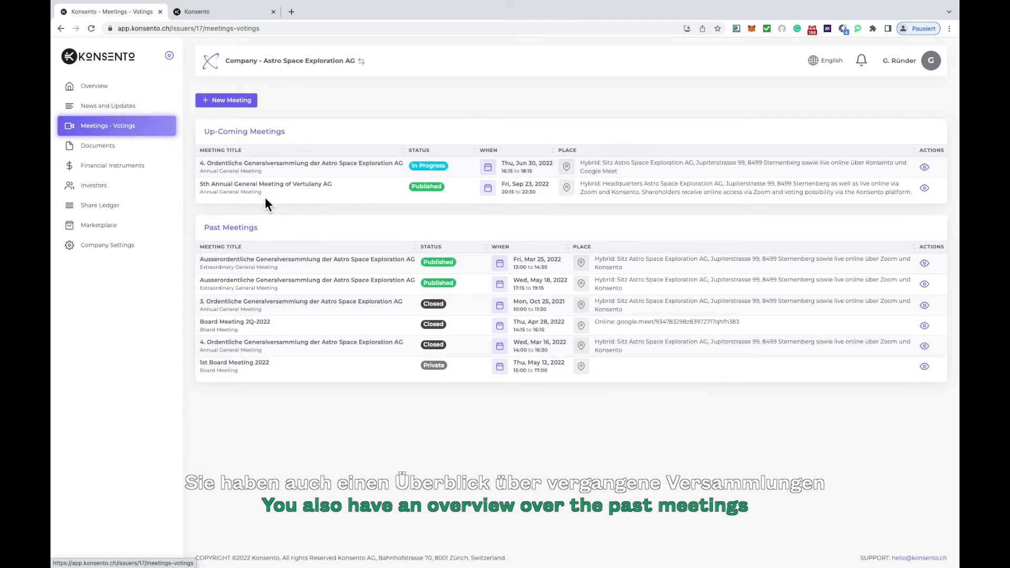
{"action": "left_click", "coordinate": [226, 101]}
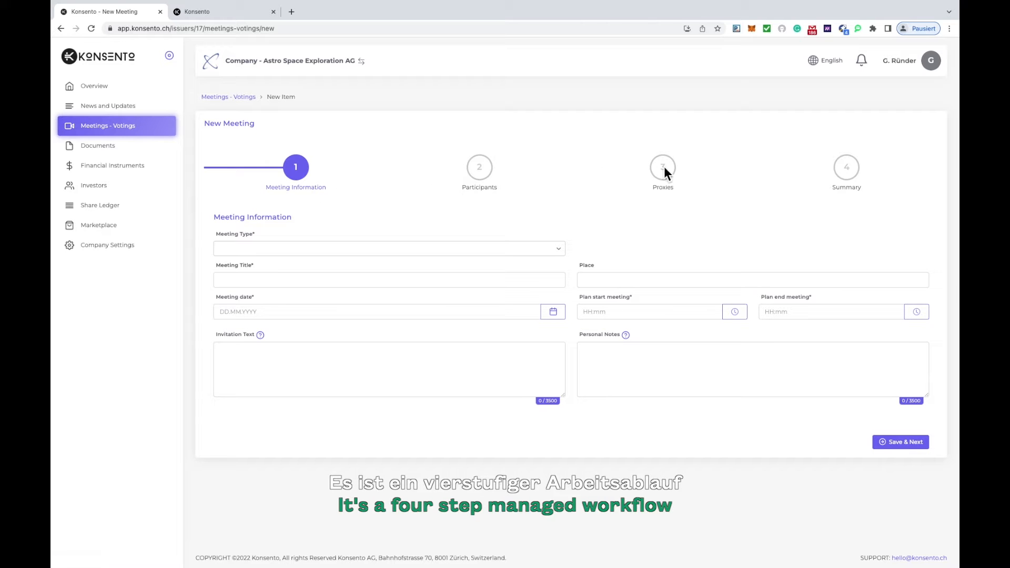
{"action": "left_click", "coordinate": [402, 251]}
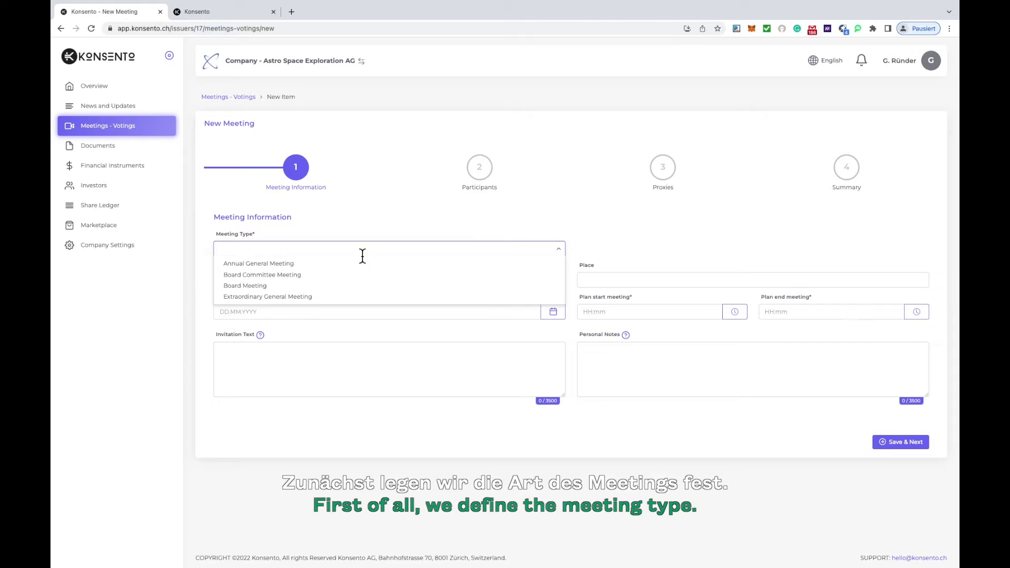
{"action": "left_click", "coordinate": [294, 264]}
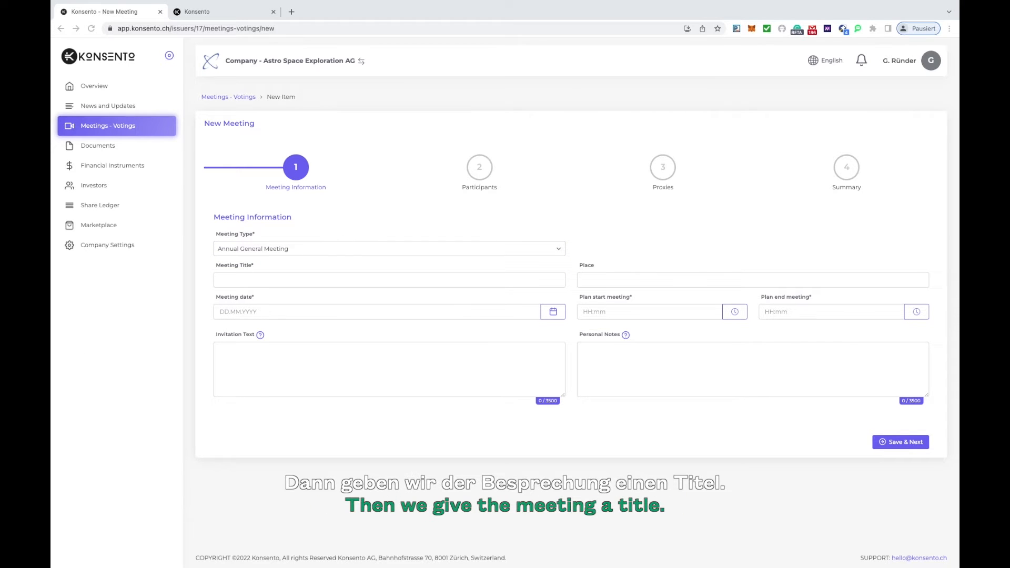
{"action": "left_click", "coordinate": [264, 282]}
{"action": "type", "text": "Ordinary Annual General Meeting"}
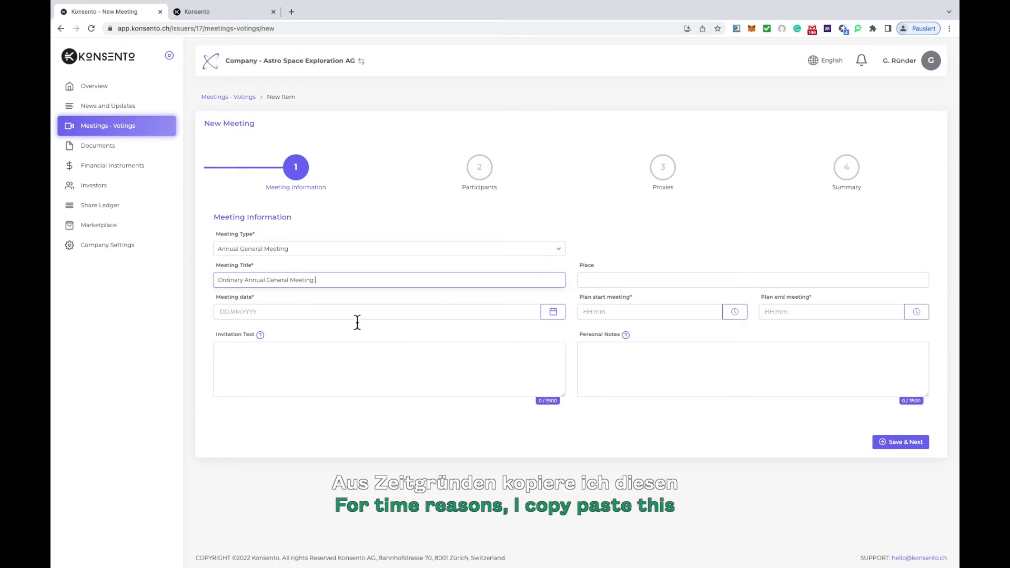
Set the meeting date to 28.06.2022.
{"action": "left_click", "coordinate": [554, 316]}
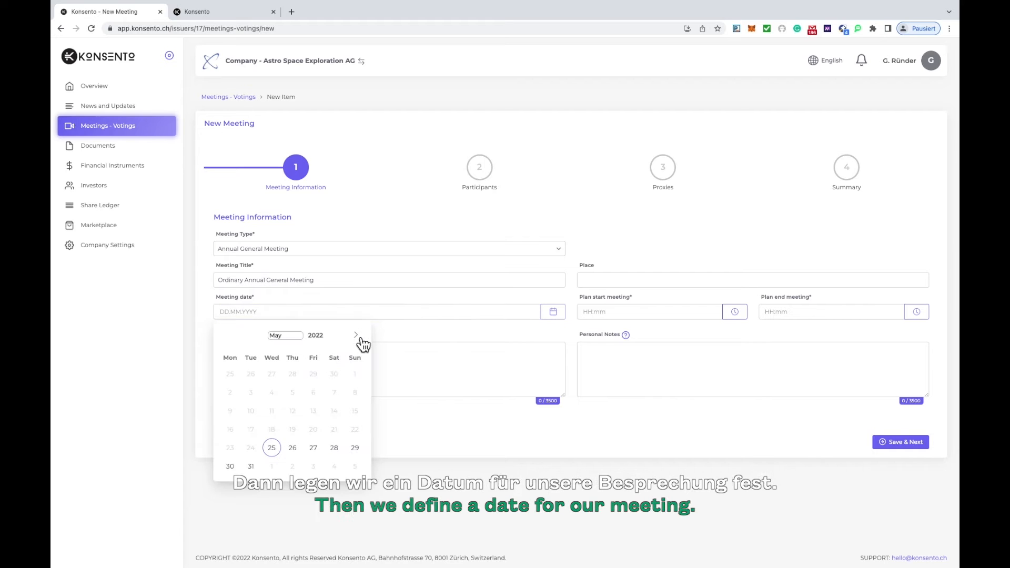
{"action": "left_click", "coordinate": [357, 335]}
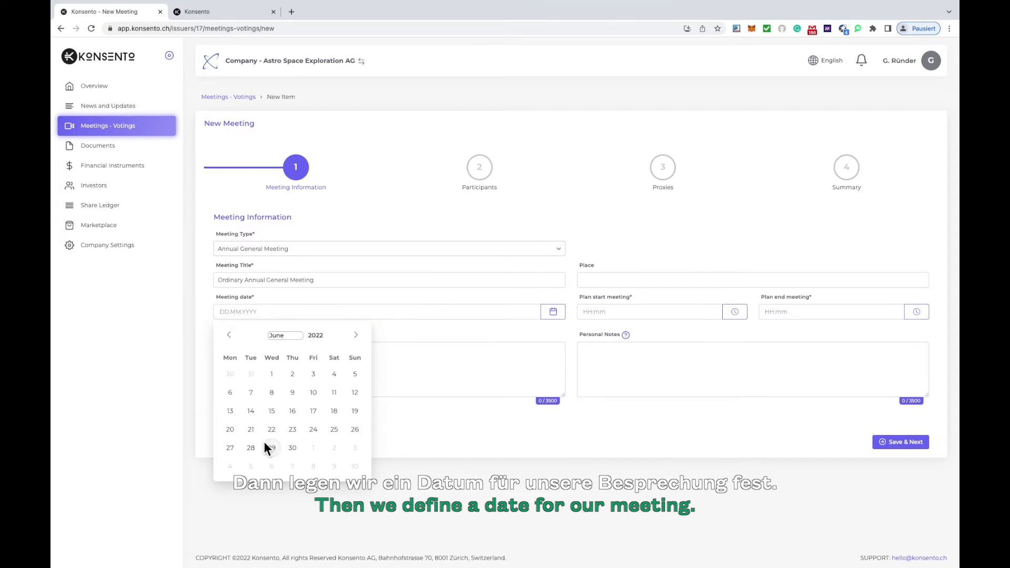
{"action": "left_click", "coordinate": [251, 448]}
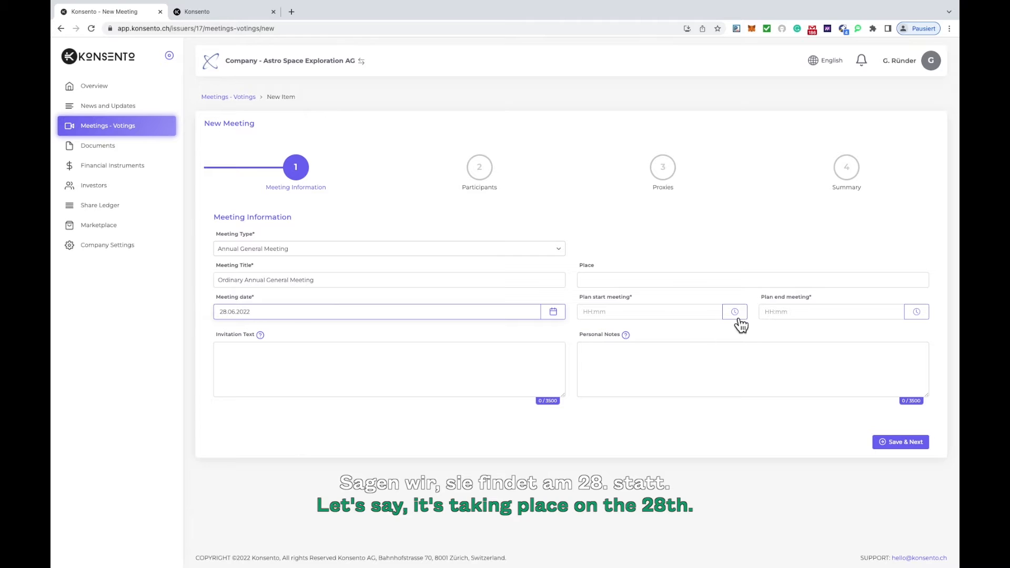
Fill in the meeting place as online and the company's own premises, including the postal address.
{"action": "left_click", "coordinate": [686, 282]}
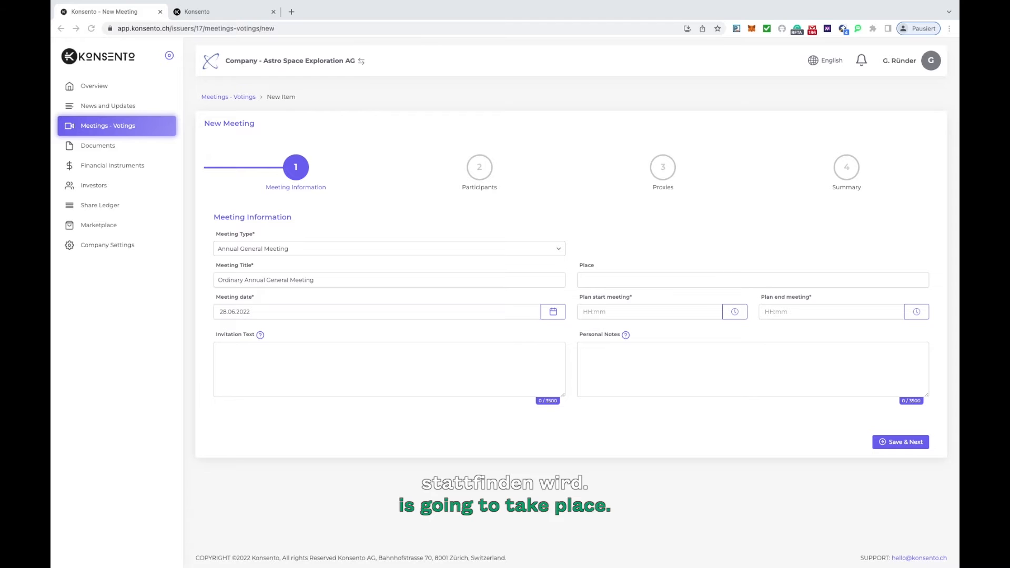
{"action": "left_click", "coordinate": [587, 280]}
{"action": "right_click", "coordinate": [586, 279]}
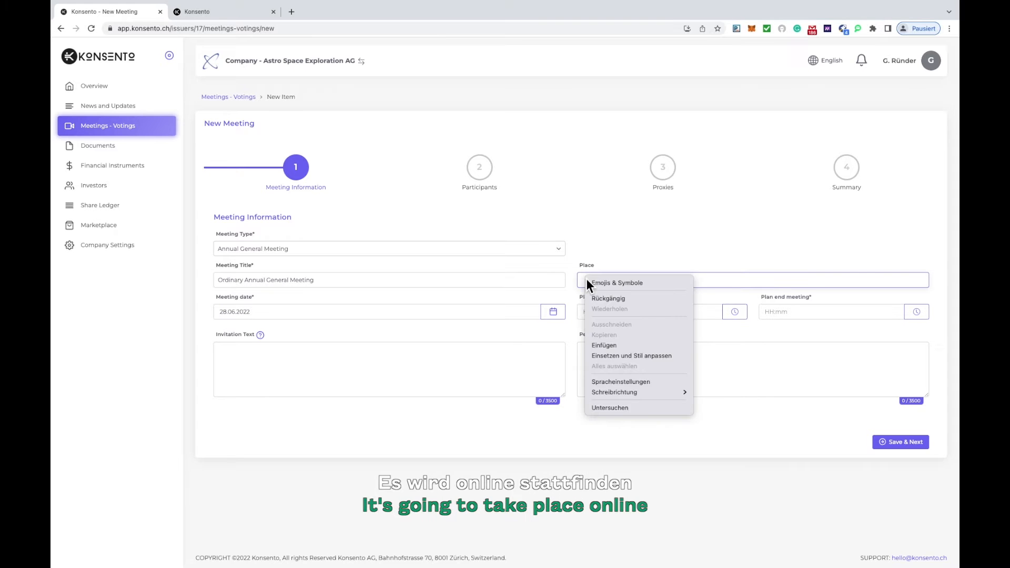
{"action": "left_click", "coordinate": [605, 346]}
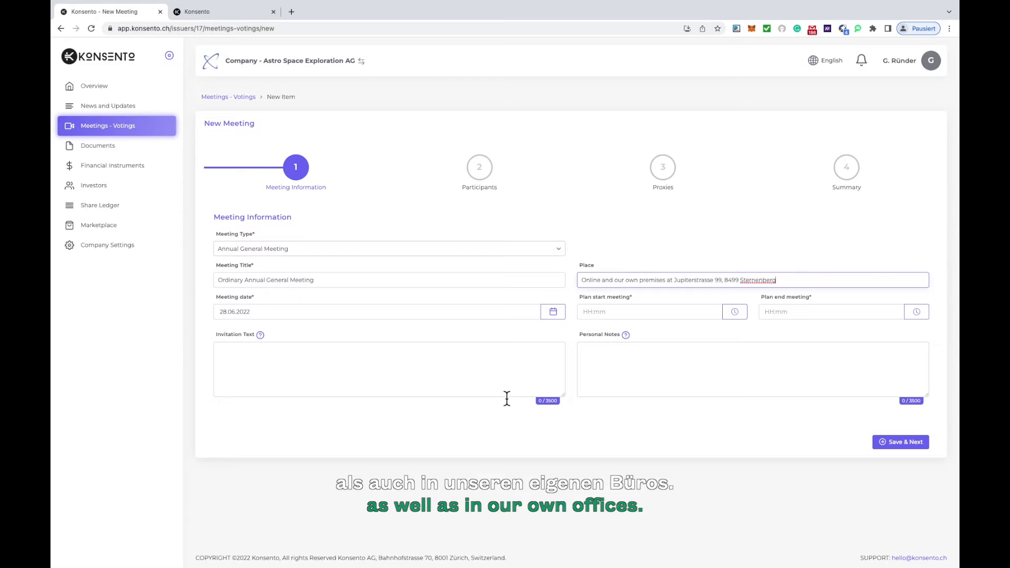
Set the planned meeting start to 17:30 and the planned end to 19:00.
{"action": "left_click", "coordinate": [735, 319]}
{"action": "left_click", "coordinate": [676, 314]}
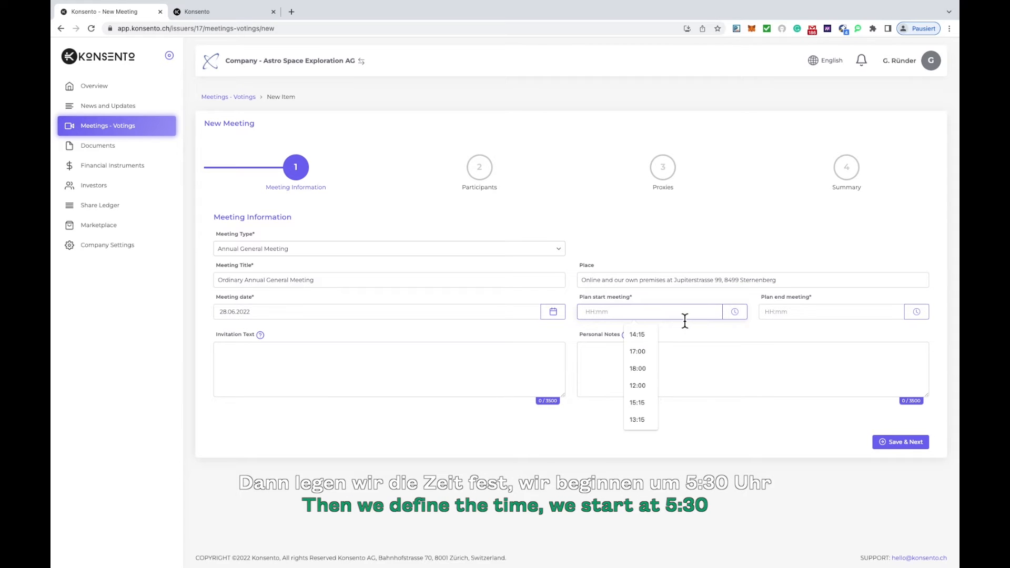
{"action": "type", "text": "17:30"}
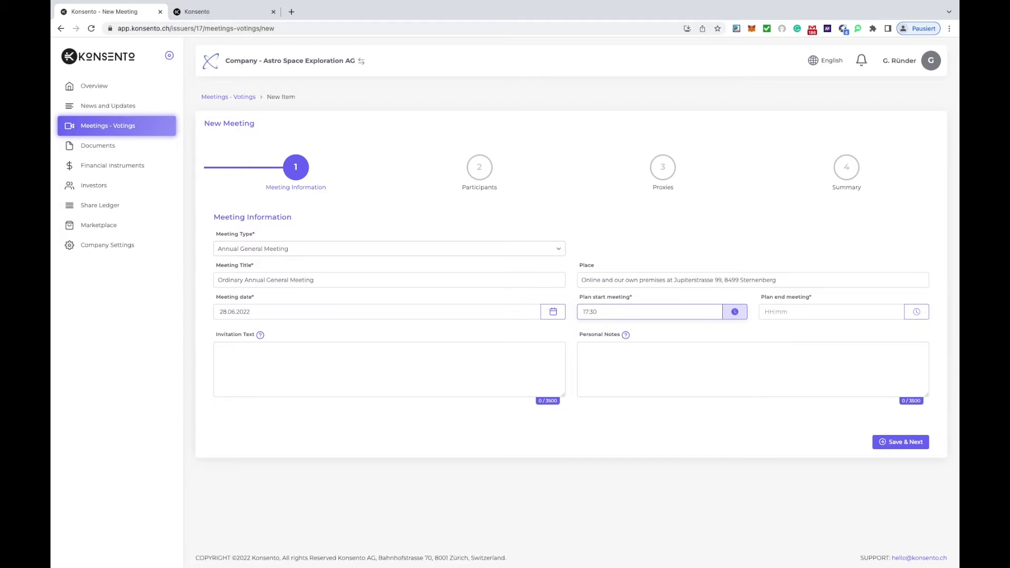
{"action": "left_click", "coordinate": [777, 318]}
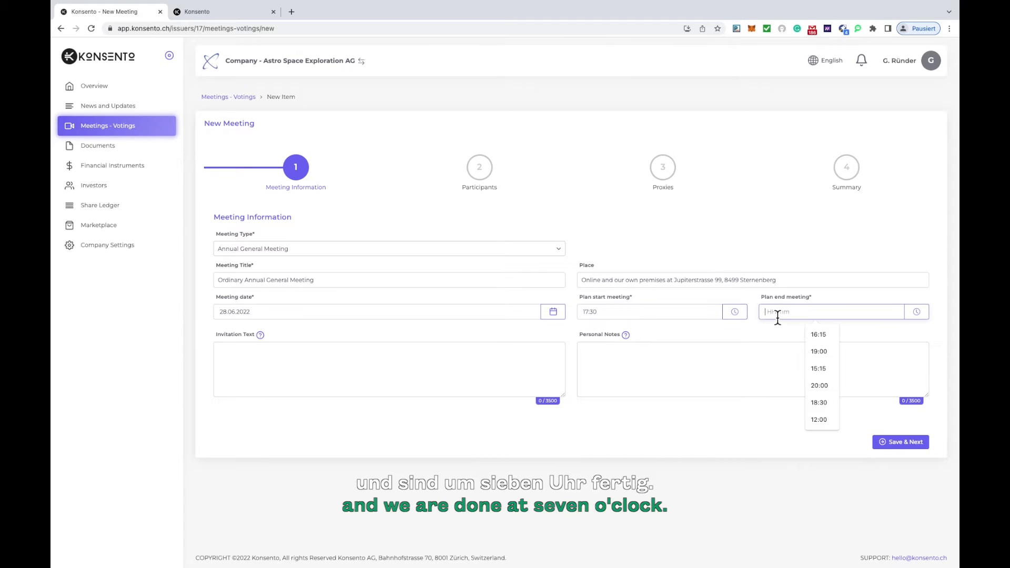
{"action": "type", "text": "19:00"}
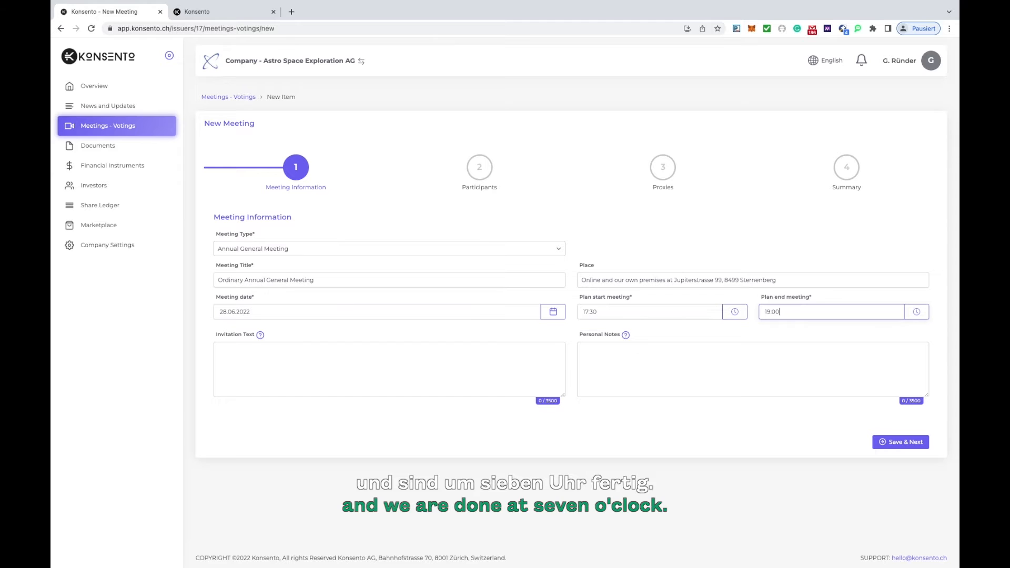
Paste the prepared Annual General Meeting invitation, with date, times and Google Meet and Konsento access details, as the invitation text.
{"action": "key", "text": "super+Tab"}
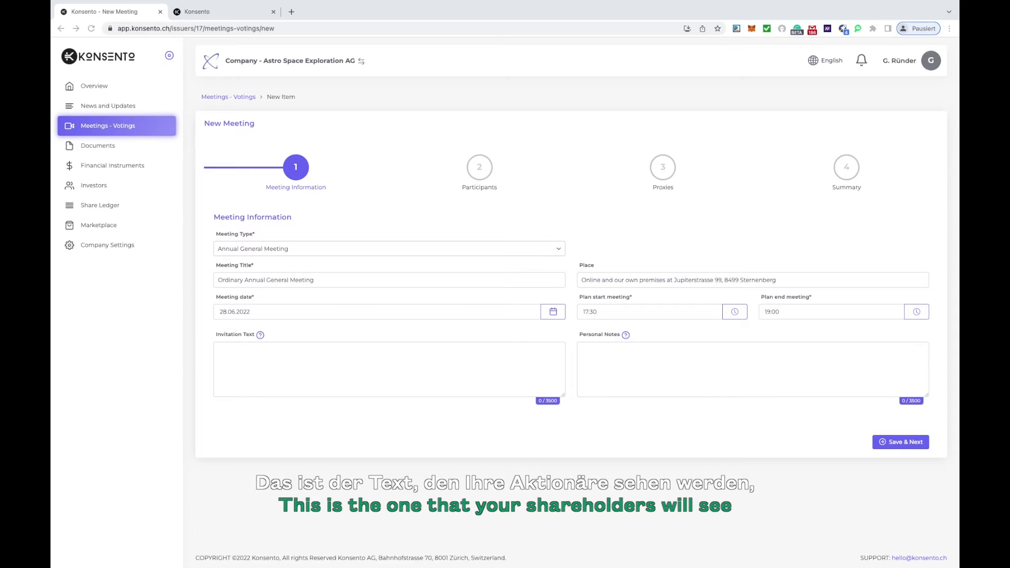
{"action": "key", "text": "super+Tab"}
{"action": "left_click", "coordinate": [227, 354]}
{"action": "right_click", "coordinate": [227, 350]}
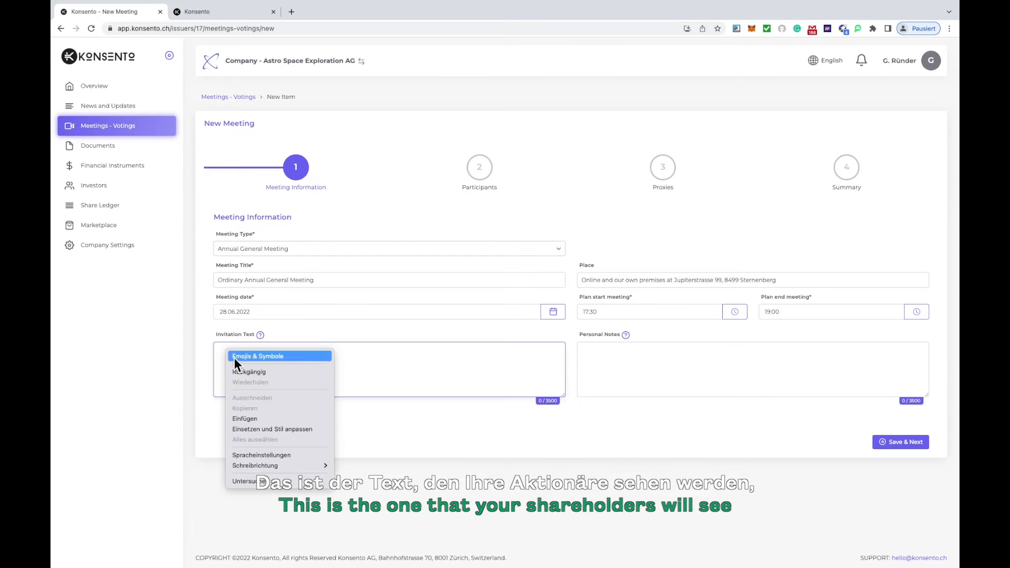
{"action": "left_click", "coordinate": [244, 418]}
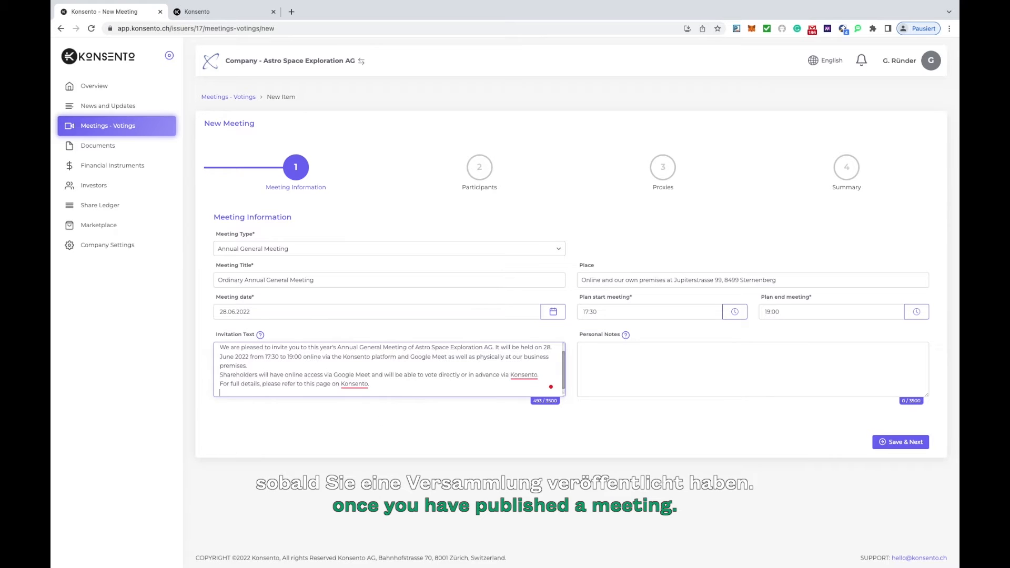
Add the personal note "Ensure availability of testified annual report" and save the meeting information to continue to the participants.
{"action": "key", "text": "super+Tab"}
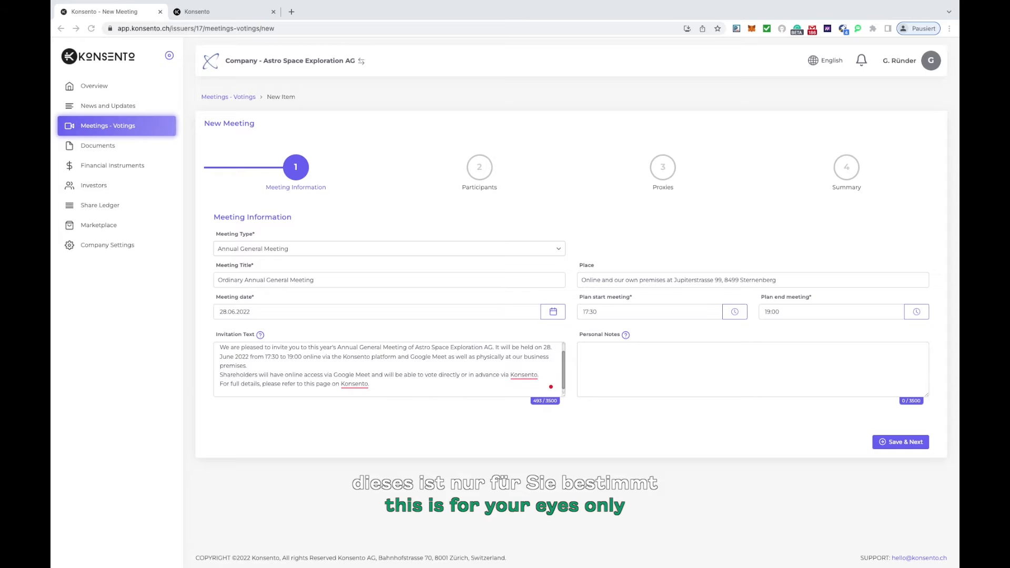
{"action": "left_click", "coordinate": [637, 358]}
{"action": "right_click", "coordinate": [637, 358]}
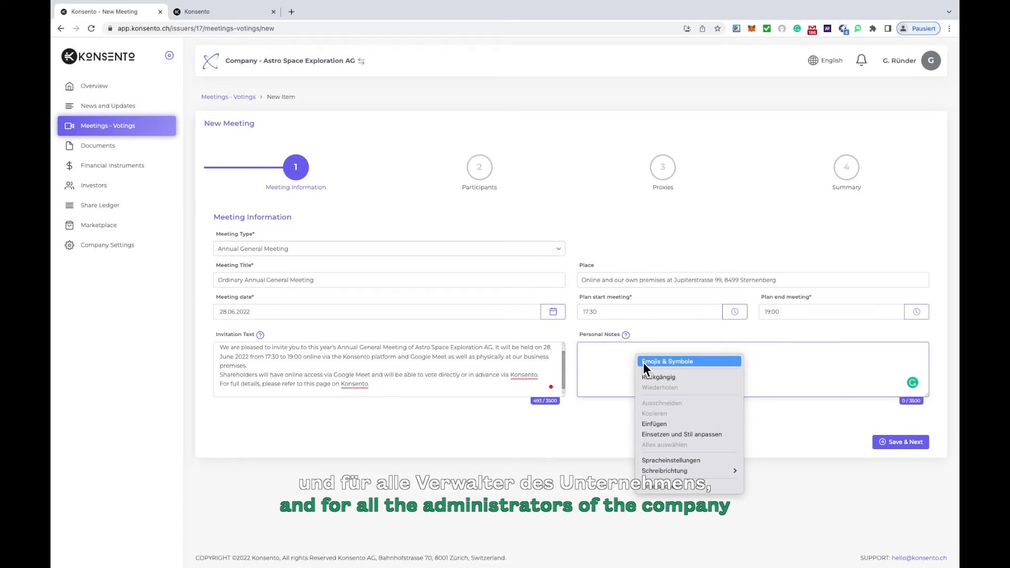
{"action": "left_click", "coordinate": [661, 423]}
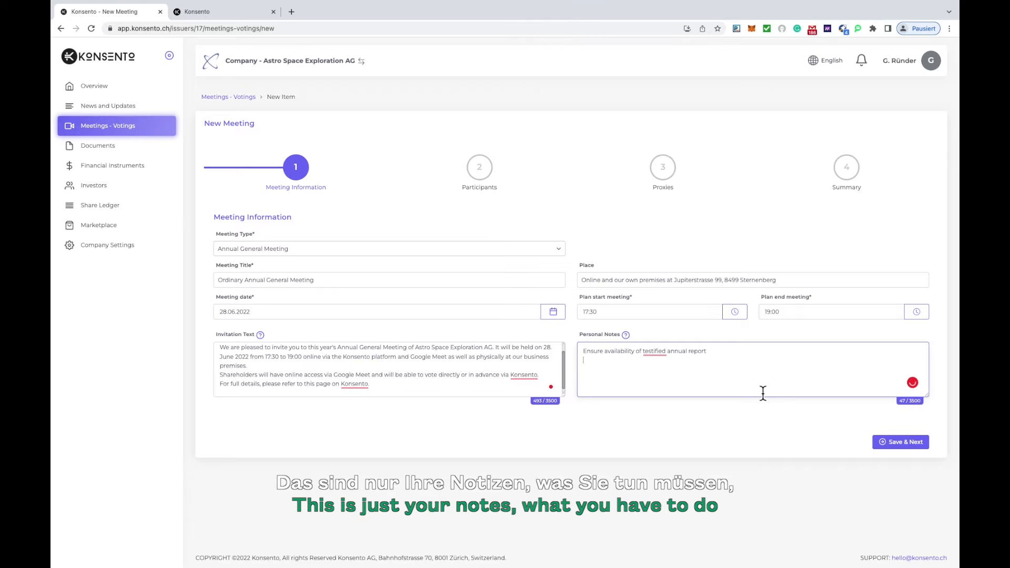
{"action": "left_click", "coordinate": [904, 450]}
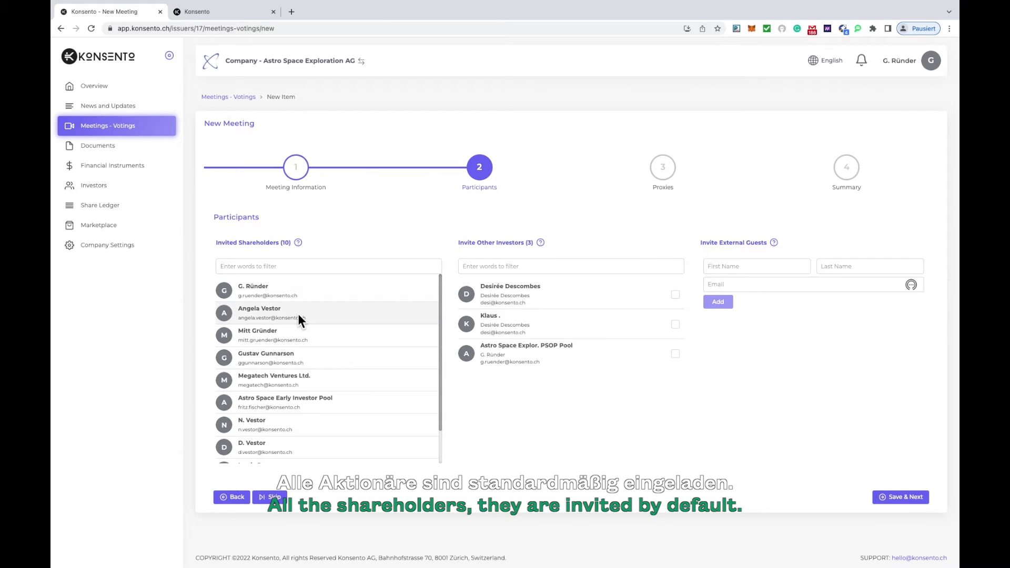
Review the list of invited shareholders and the explanation for inviting other investors.
{"action": "scroll", "coordinate": [315, 331], "scroll_direction": "down", "scroll_amount": 1}
{"action": "scroll", "coordinate": [314, 326], "scroll_direction": "down", "scroll_amount": 1}
{"action": "scroll", "coordinate": [315, 326], "scroll_direction": "up", "scroll_amount": 2}
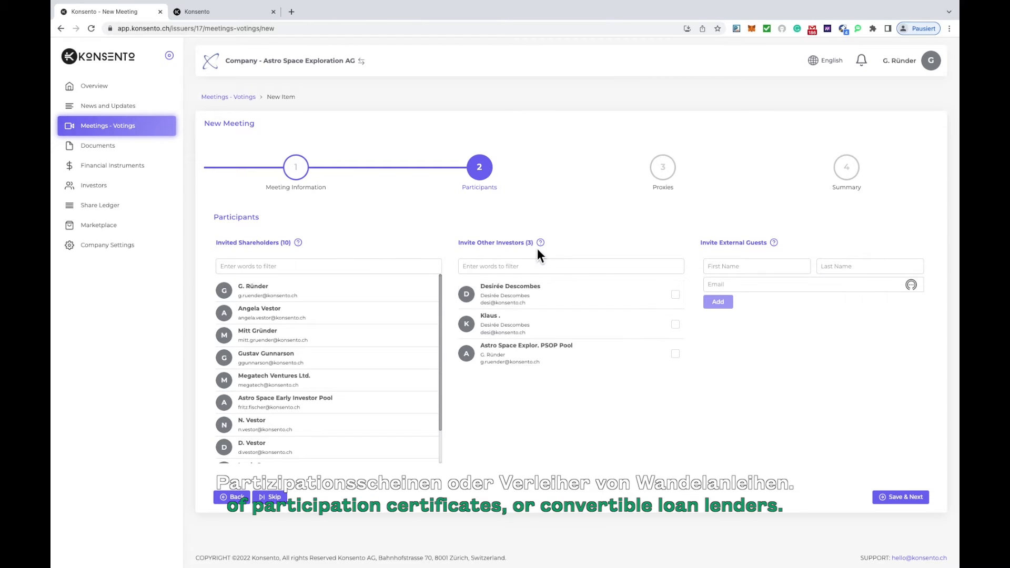
{"action": "mouse_move", "coordinate": [542, 244]}
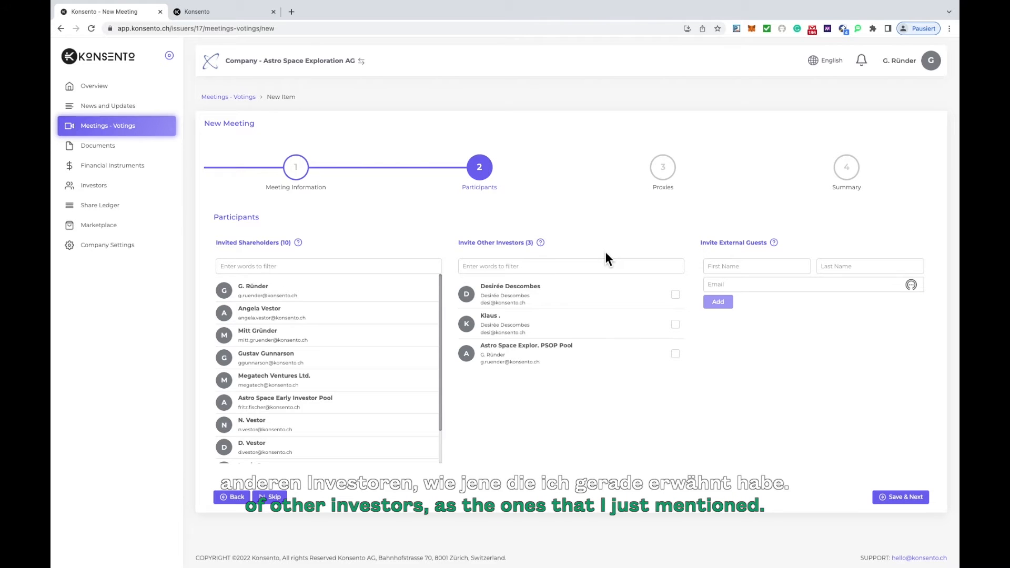
{"action": "left_click", "coordinate": [676, 295]}
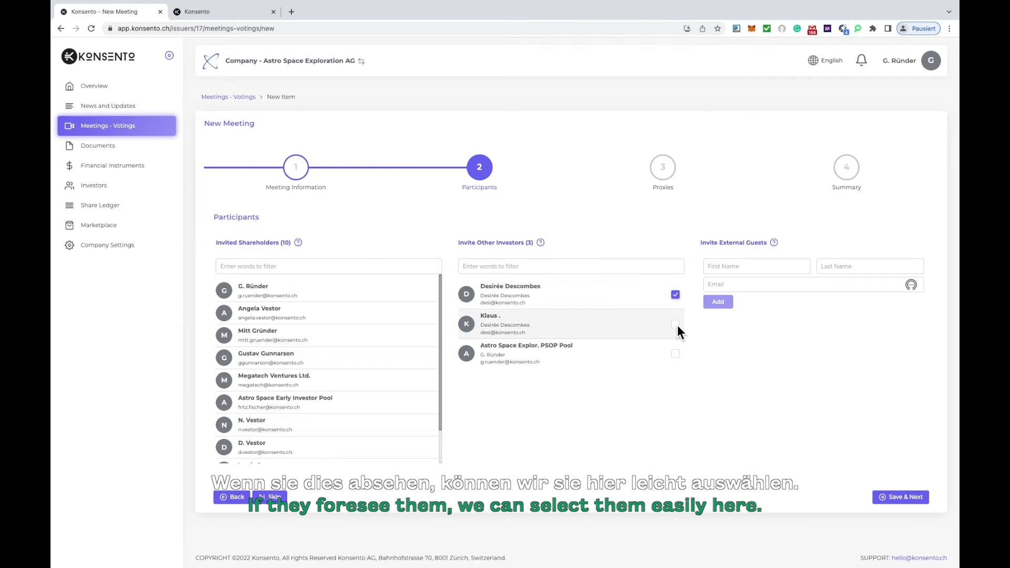
{"action": "left_click", "coordinate": [675, 354]}
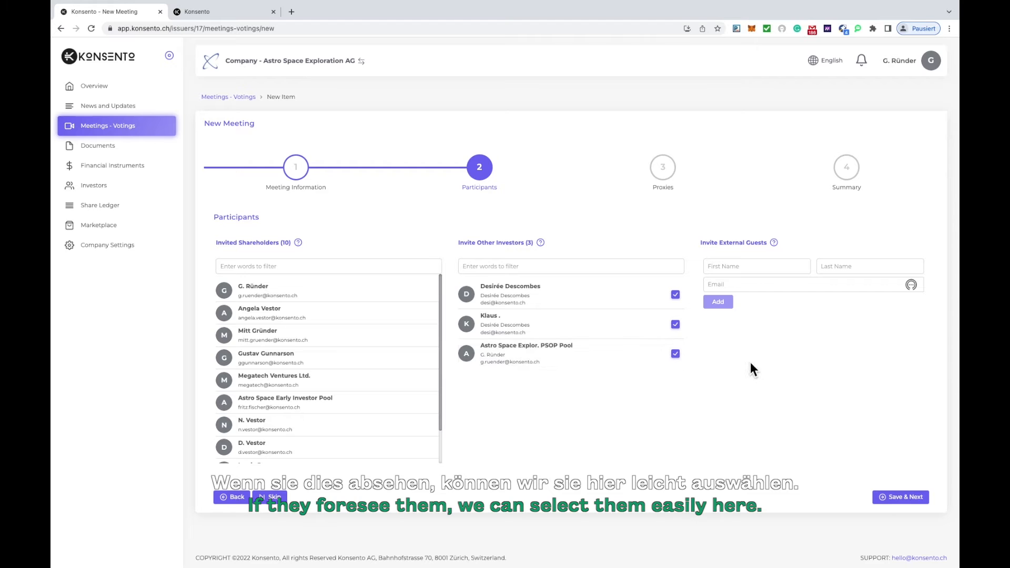
{"action": "left_click", "coordinate": [675, 354]}
{"action": "left_click", "coordinate": [676, 324]}
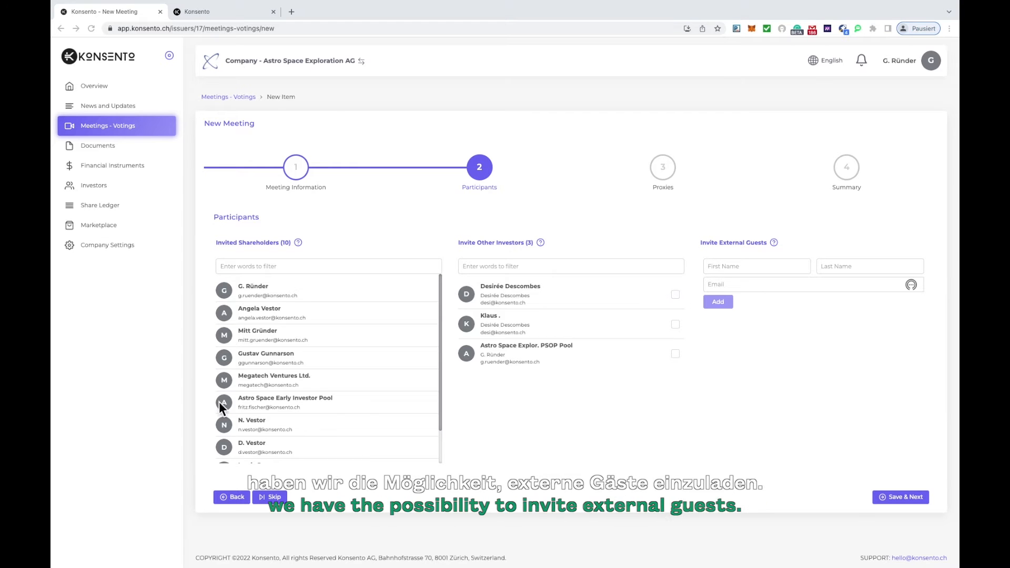
Enter the auditor's first and last name as a new external guest of the meeting.
{"action": "left_click", "coordinate": [726, 265]}
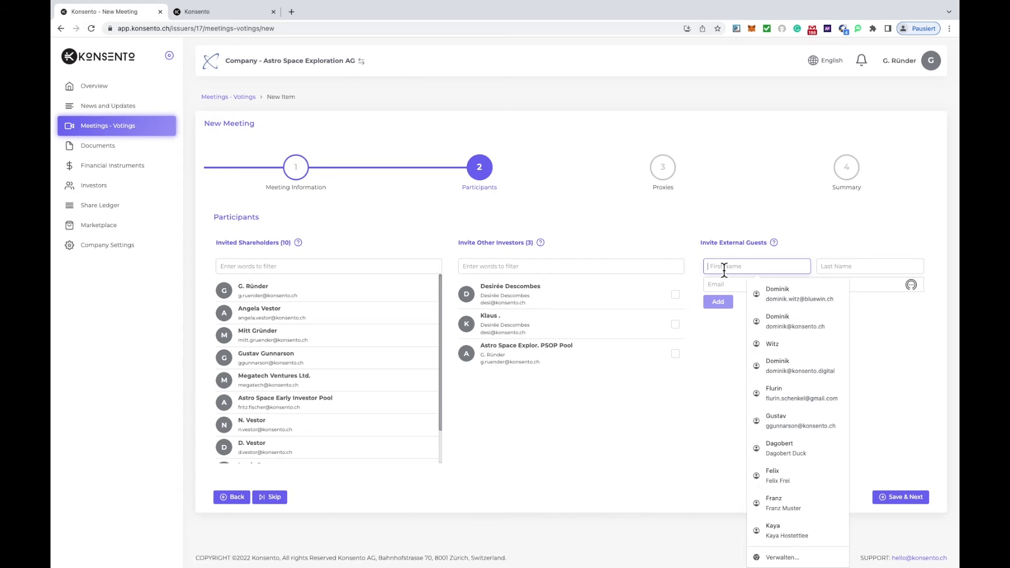
{"action": "key", "text": "Tab"}
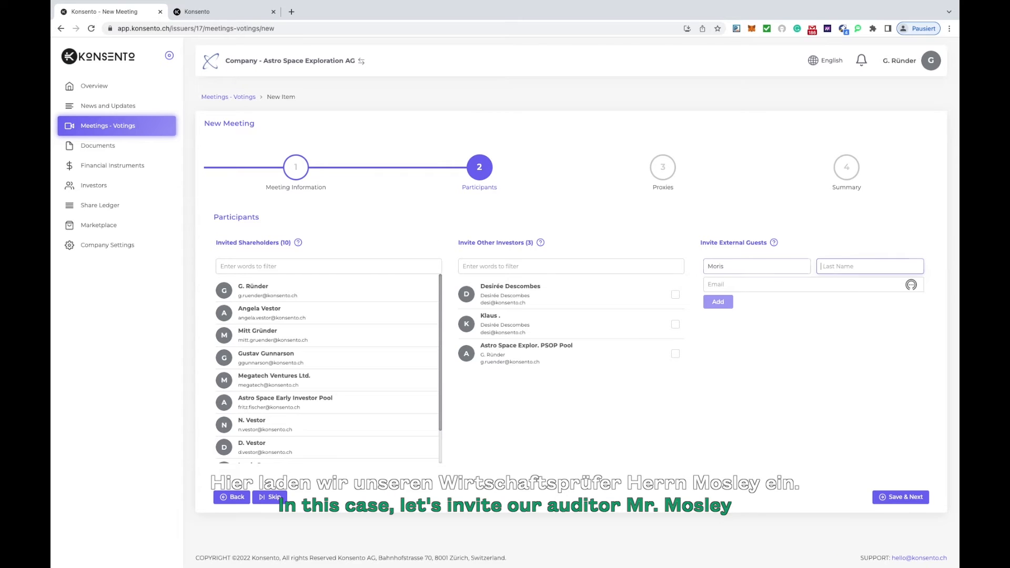
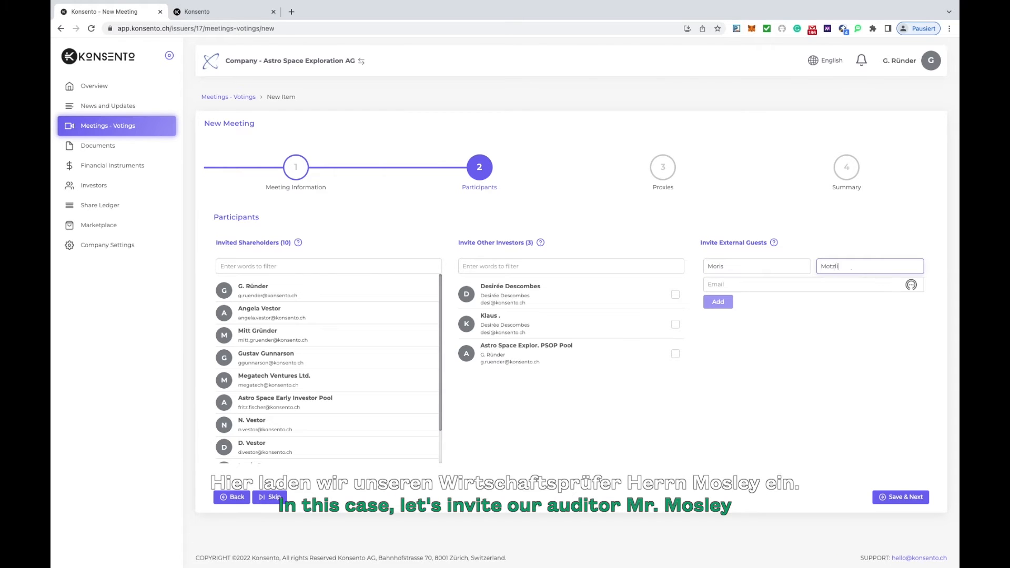
{"action": "key", "text": "Tab"}
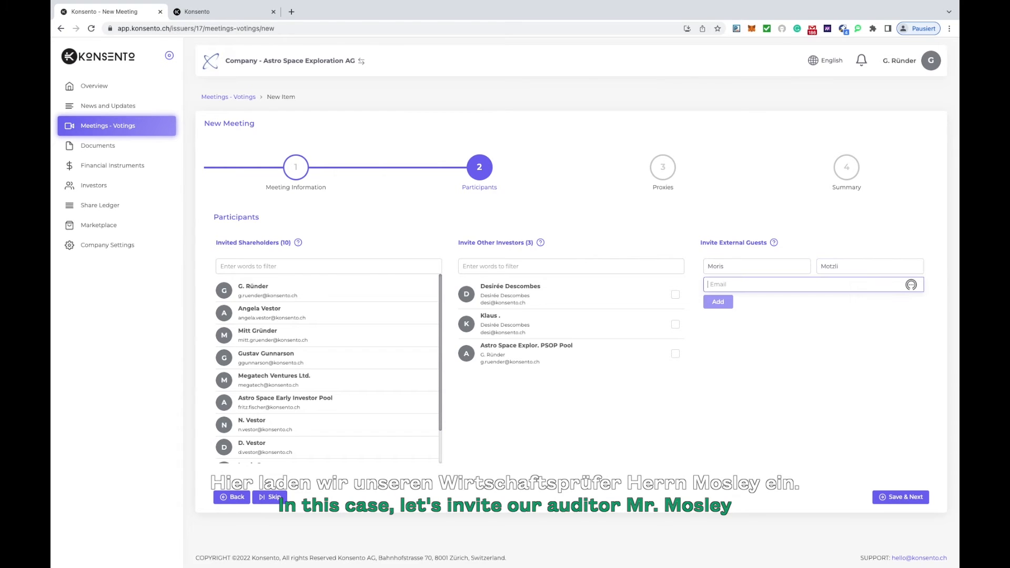
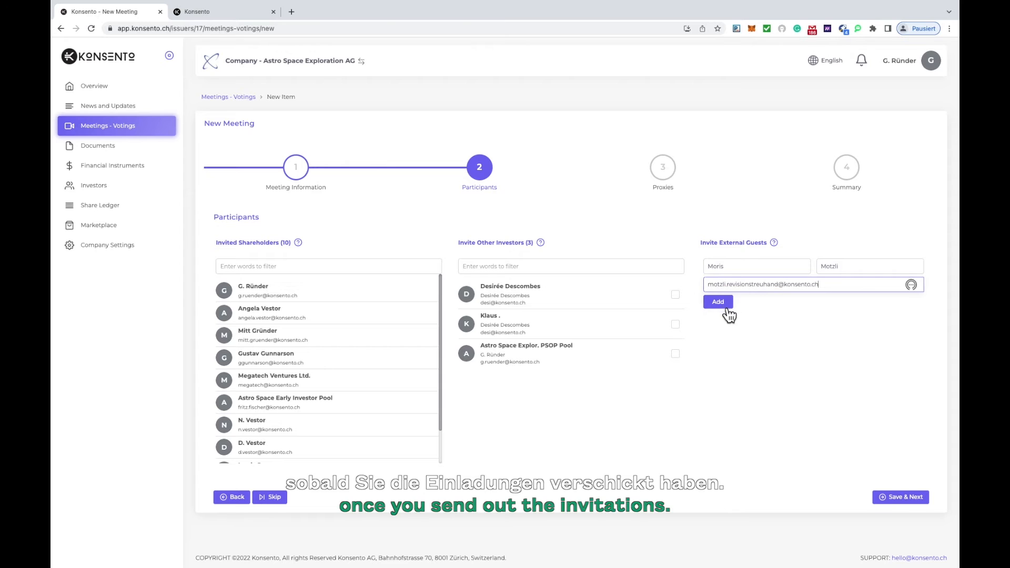
Add the external guest with the auditor's email address, and save the participants to continue to the proxies.
{"action": "left_click", "coordinate": [727, 310]}
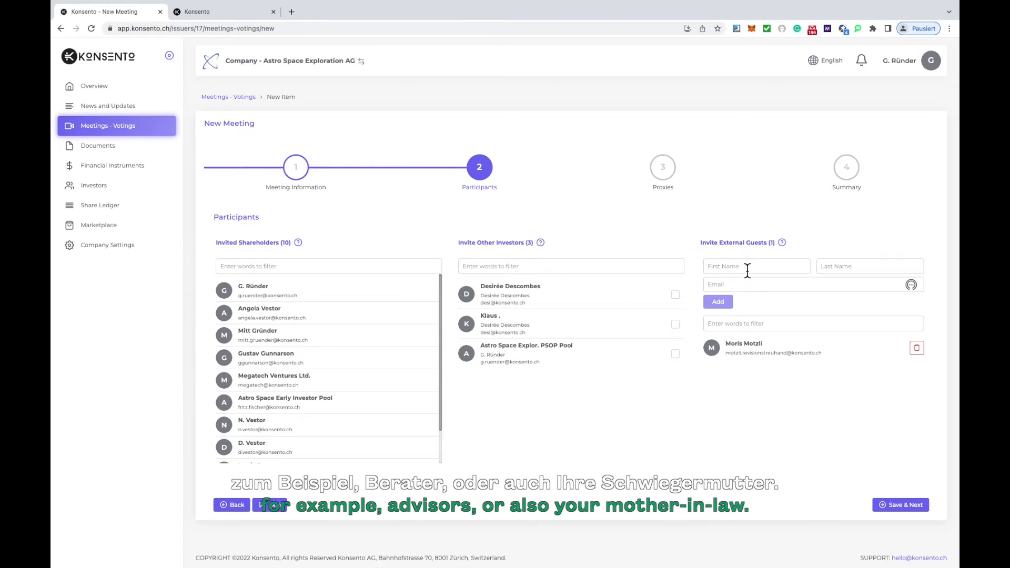
{"action": "left_click", "coordinate": [906, 504]}
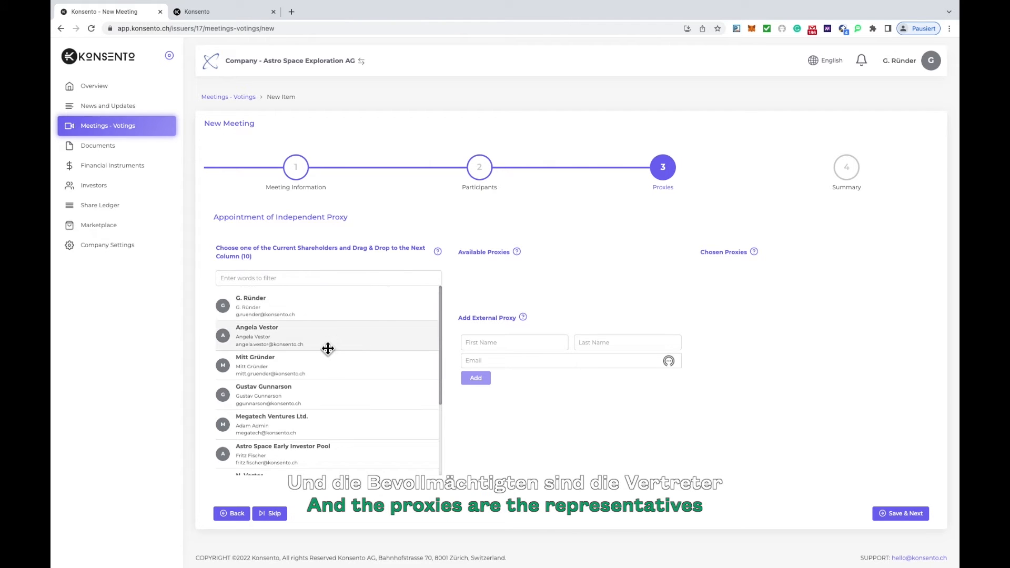
Make the seventh listed shareholder an available proxy, choose them as independent proxy, and save to continue to the summary.
{"action": "scroll", "coordinate": [326, 354], "scroll_direction": "down", "scroll_amount": 3}
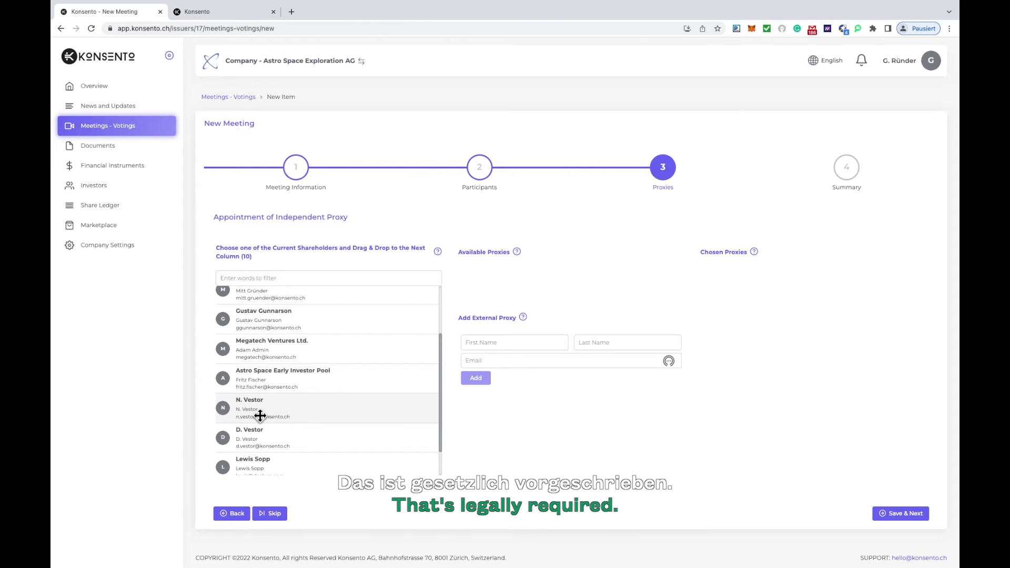
{"action": "left_click_drag", "start_coordinate": [260, 418], "coordinate": [542, 270]}
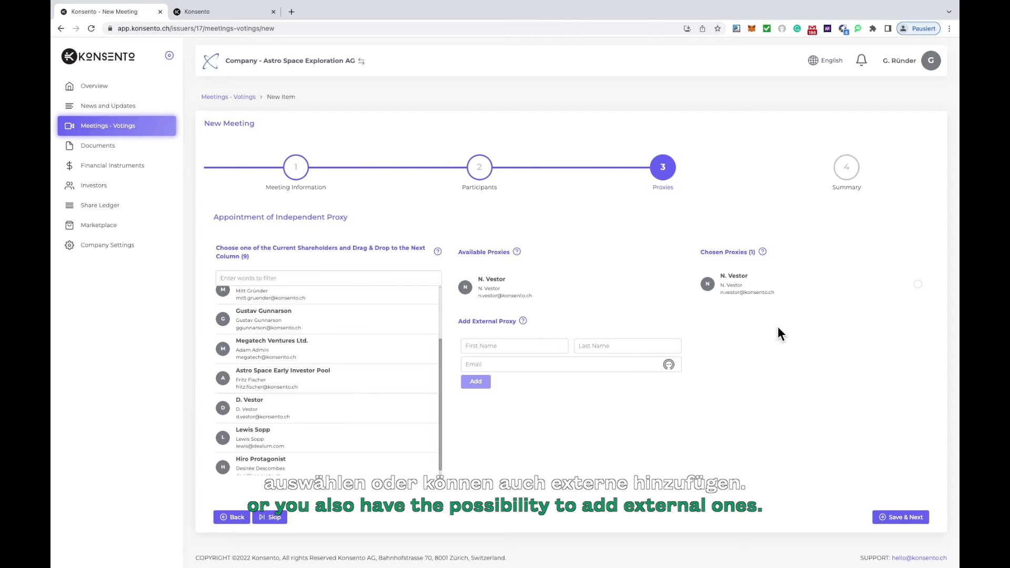
{"action": "left_click", "coordinate": [918, 285]}
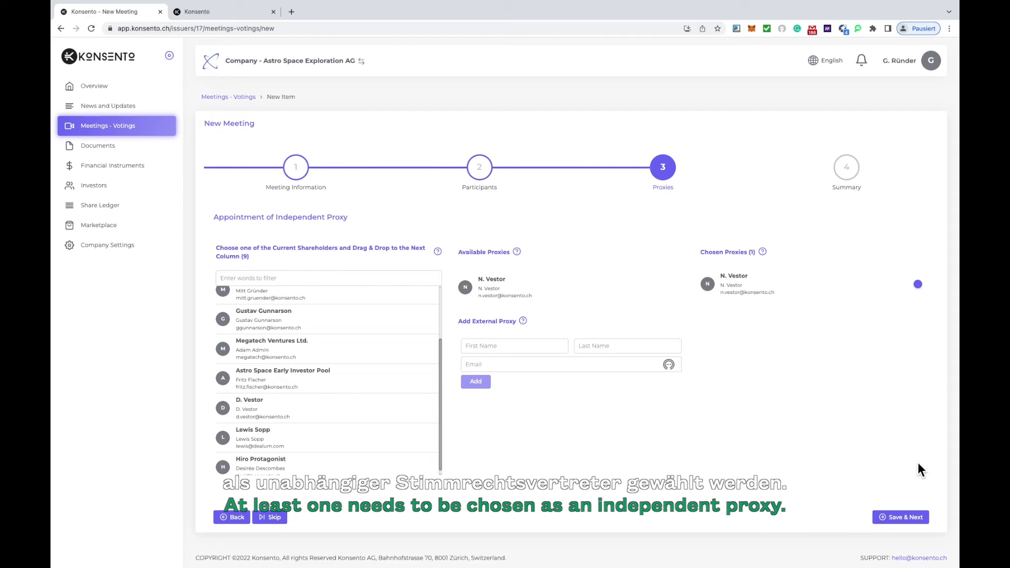
{"action": "left_click", "coordinate": [908, 519]}
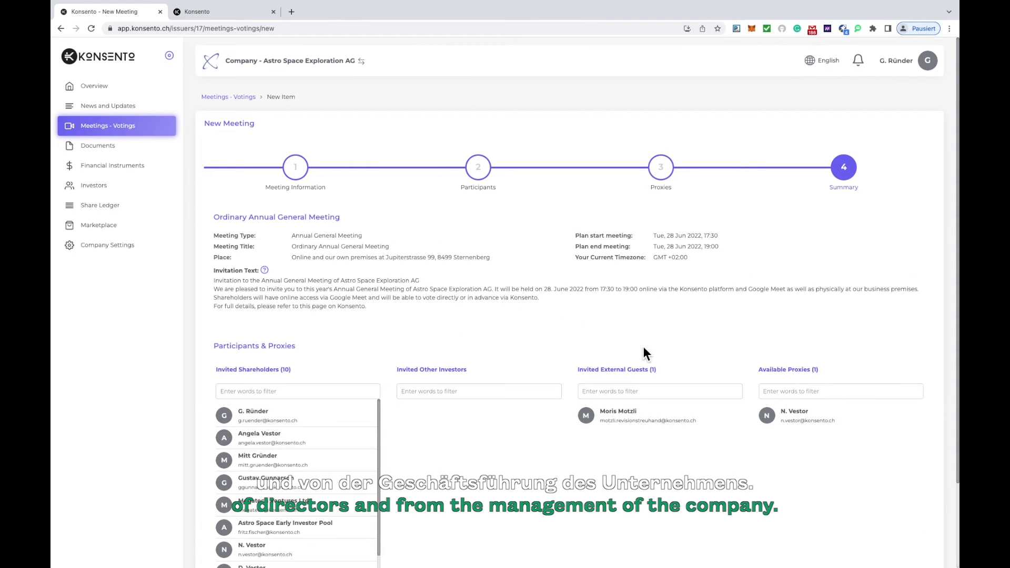
Review the meeting summary with its participants and proxies, and save and close the new meeting.
{"action": "scroll", "coordinate": [646, 358], "scroll_direction": "down", "scroll_amount": 3}
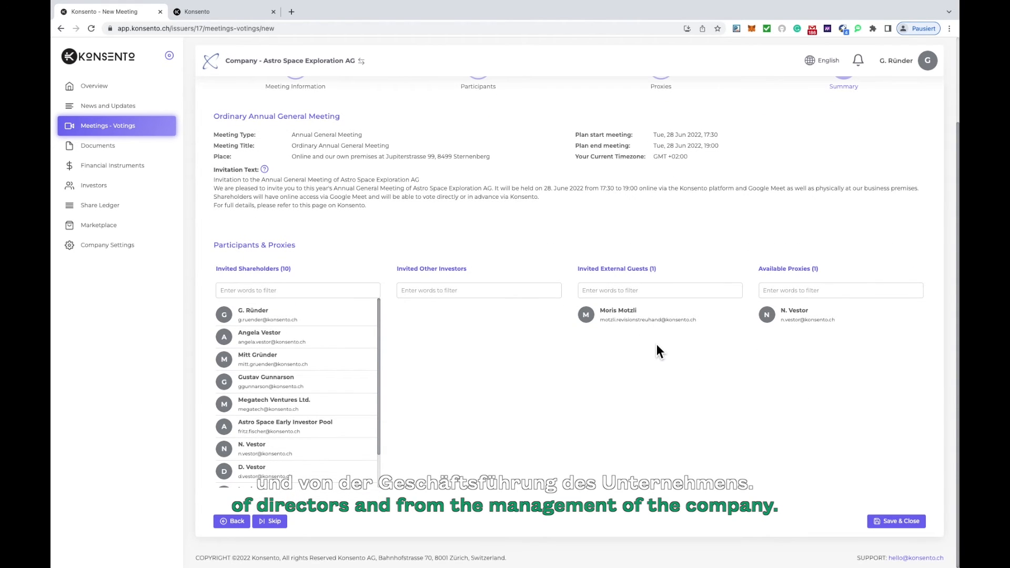
{"action": "scroll", "coordinate": [657, 345], "scroll_direction": "up", "scroll_amount": 2}
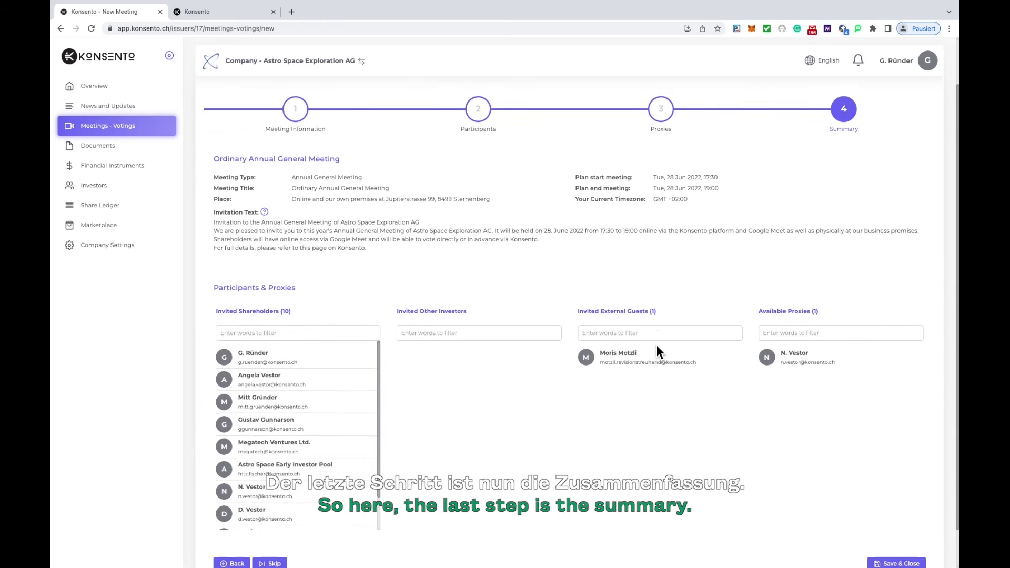
{"action": "scroll", "coordinate": [656, 346], "scroll_direction": "down", "scroll_amount": 1}
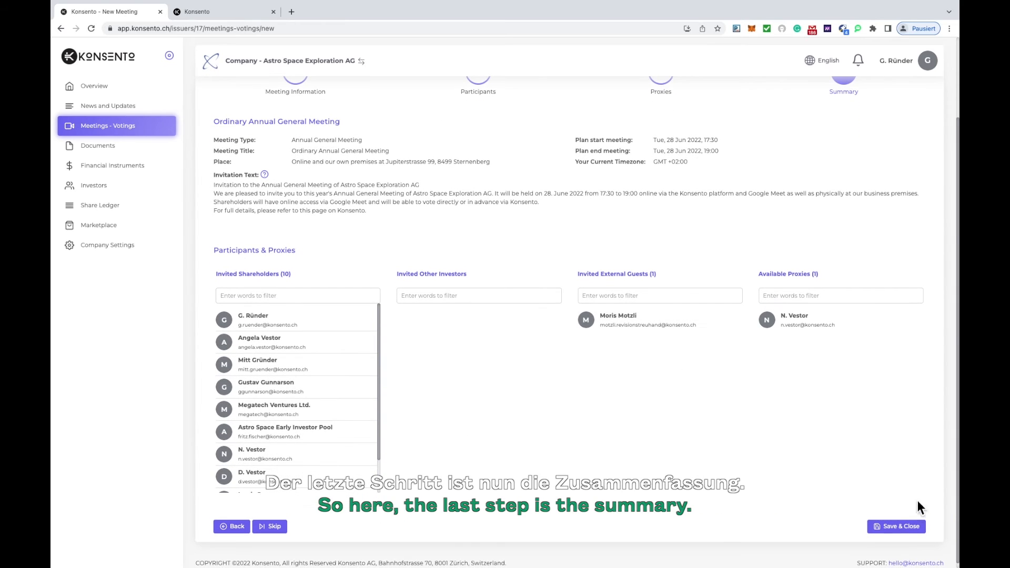
{"action": "left_click", "coordinate": [905, 528]}
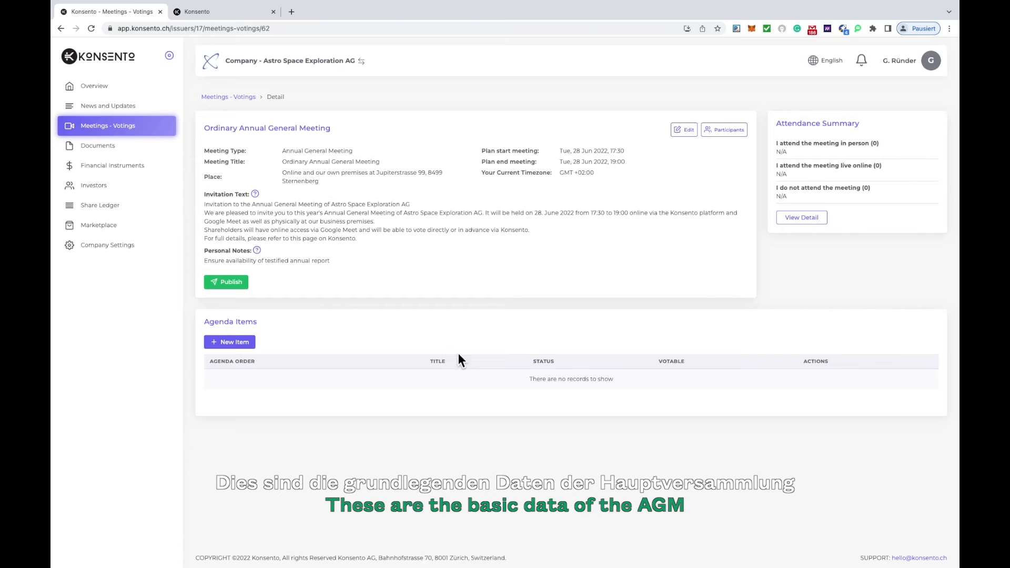
Create a new agenda item from the standard AGM template "Welcoming address".
{"action": "left_click", "coordinate": [247, 349]}
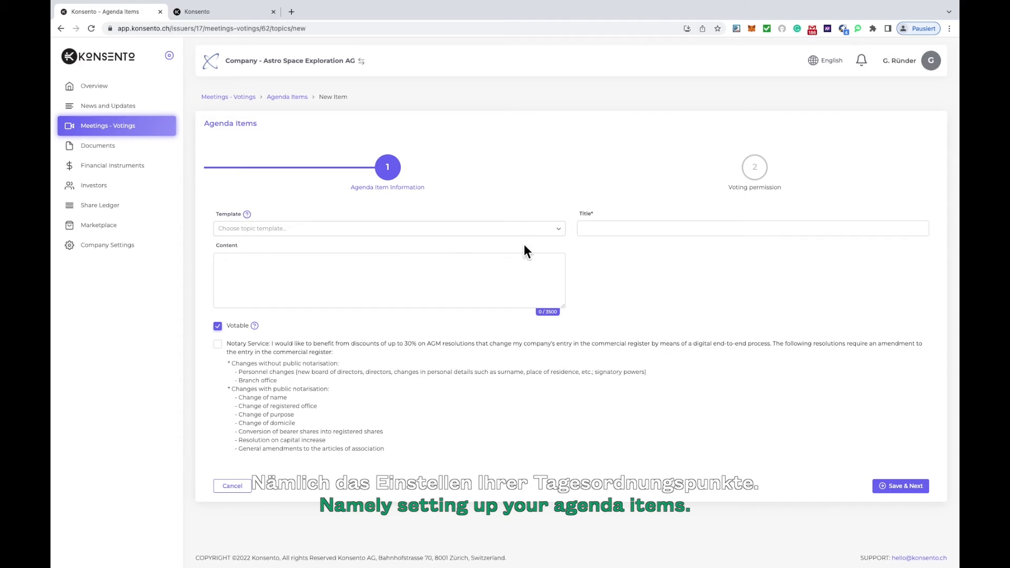
{"action": "left_click", "coordinate": [559, 230]}
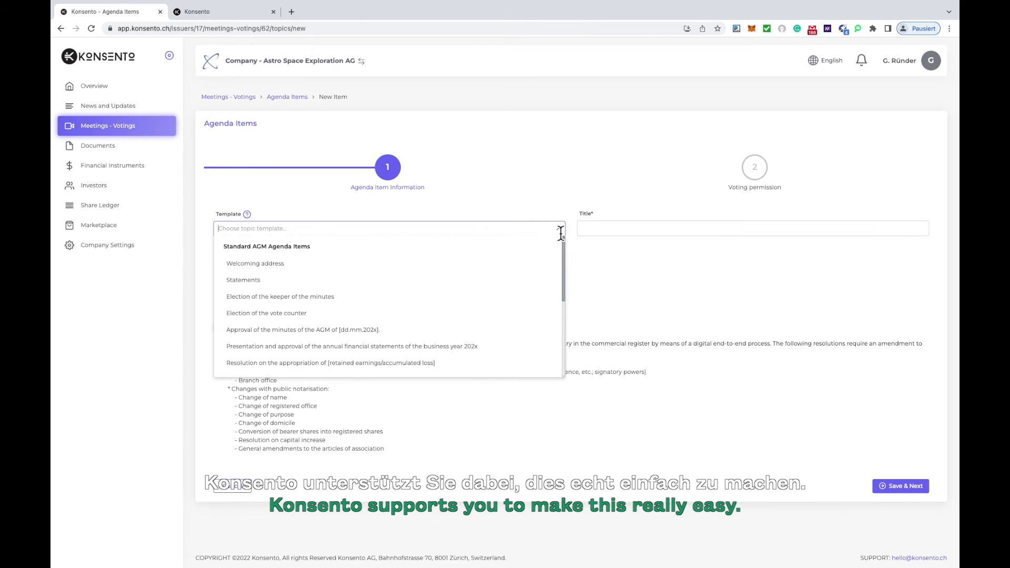
{"action": "mouse_move", "coordinate": [567, 247]}
{"action": "left_mouse_down"}
{"action": "mouse_move", "coordinate": [563, 292]}
{"action": "mouse_move", "coordinate": [566, 246]}
{"action": "left_mouse_up"}
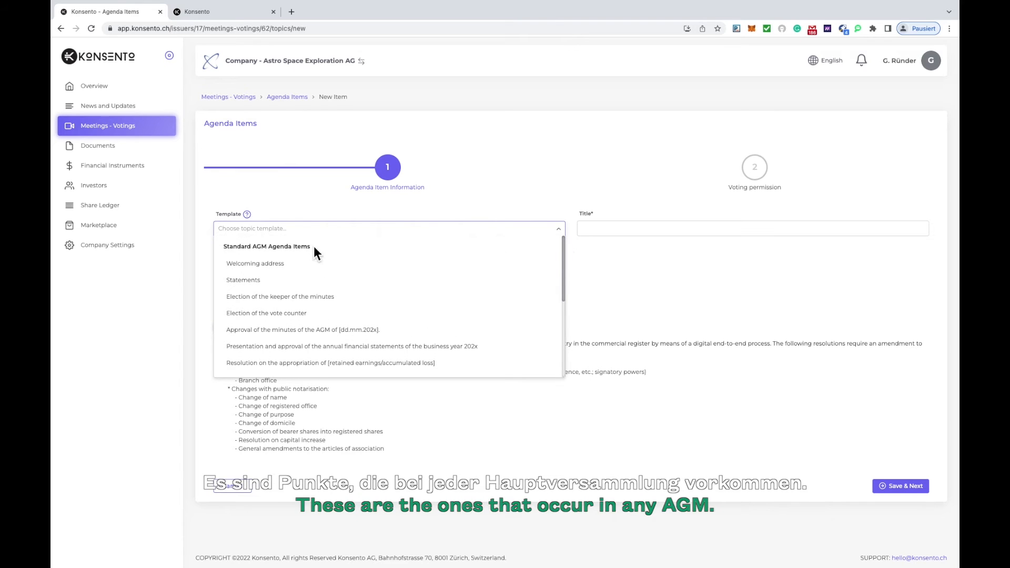
{"action": "left_click", "coordinate": [287, 273]}
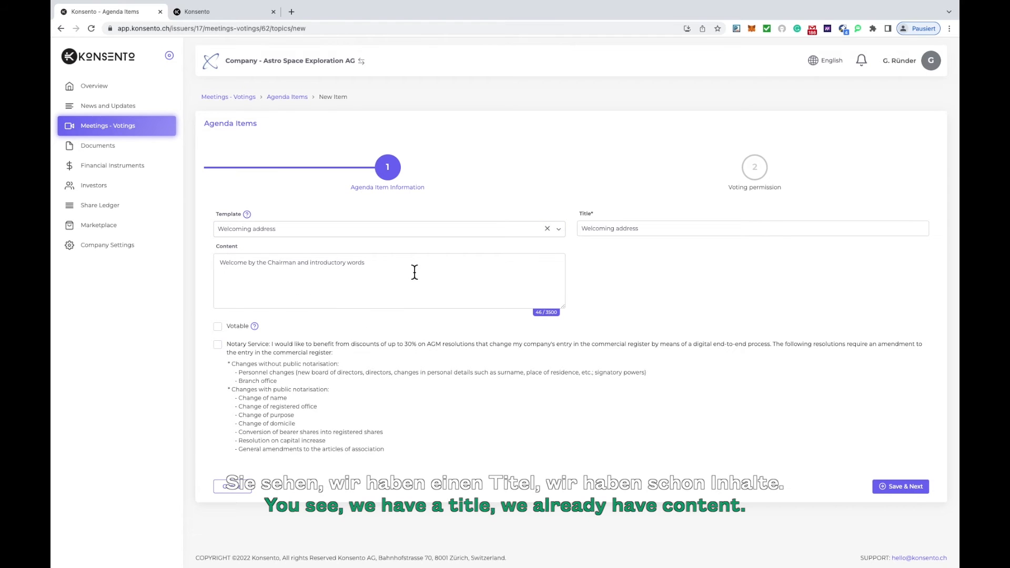
Switch the interface language to German and French in turn, confirming the template overwrite each time.
{"action": "left_click", "coordinate": [829, 61]}
{"action": "left_click", "coordinate": [834, 103]}
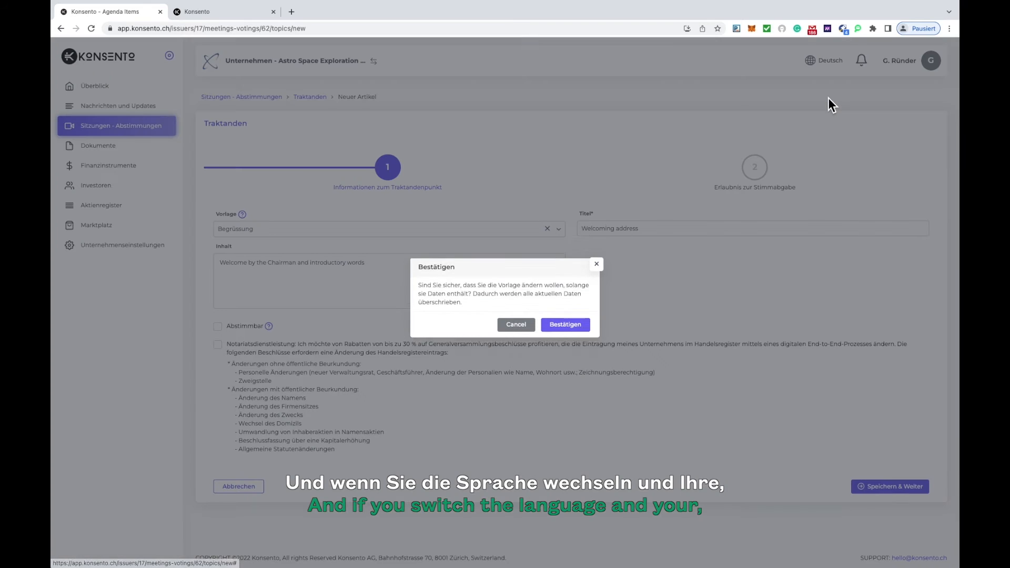
{"action": "left_click", "coordinate": [571, 331]}
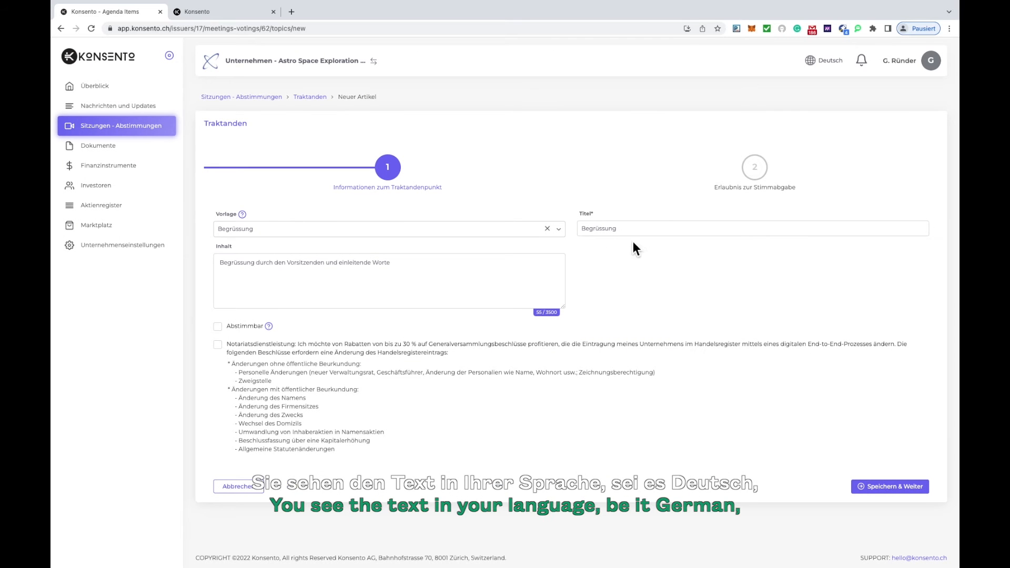
{"action": "left_click", "coordinate": [837, 61]}
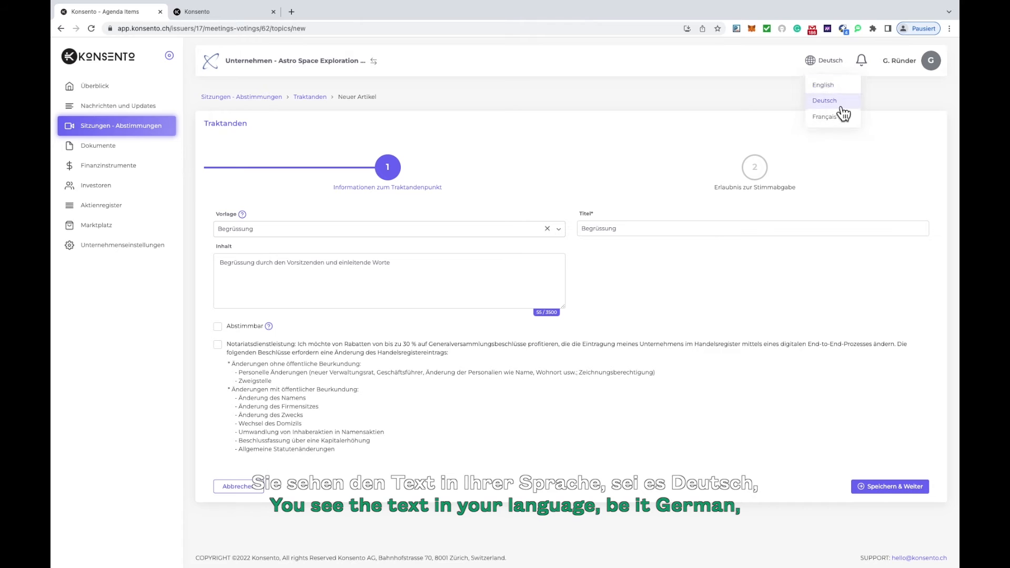
{"action": "left_click", "coordinate": [834, 117]}
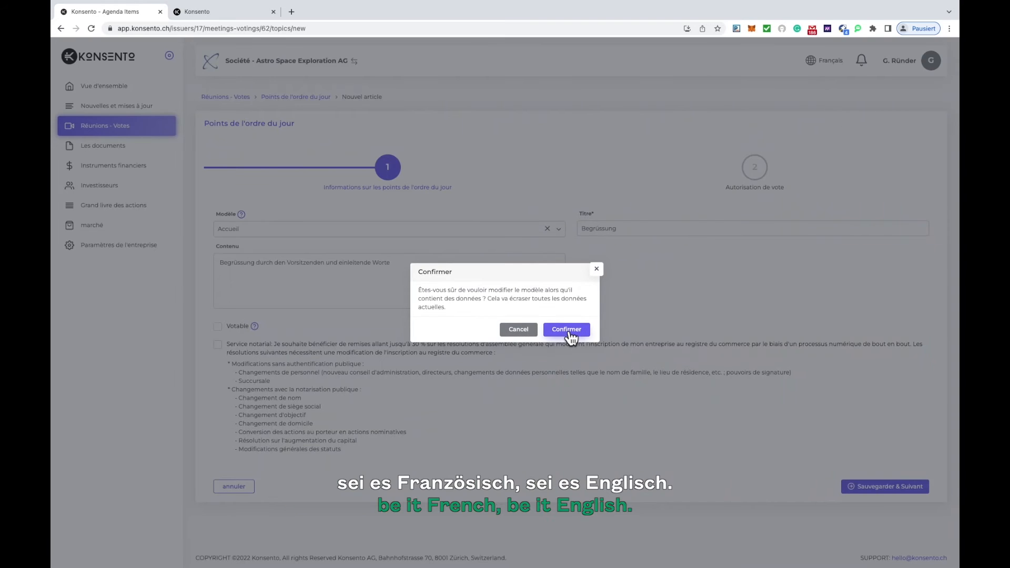
{"action": "left_click", "coordinate": [563, 330]}
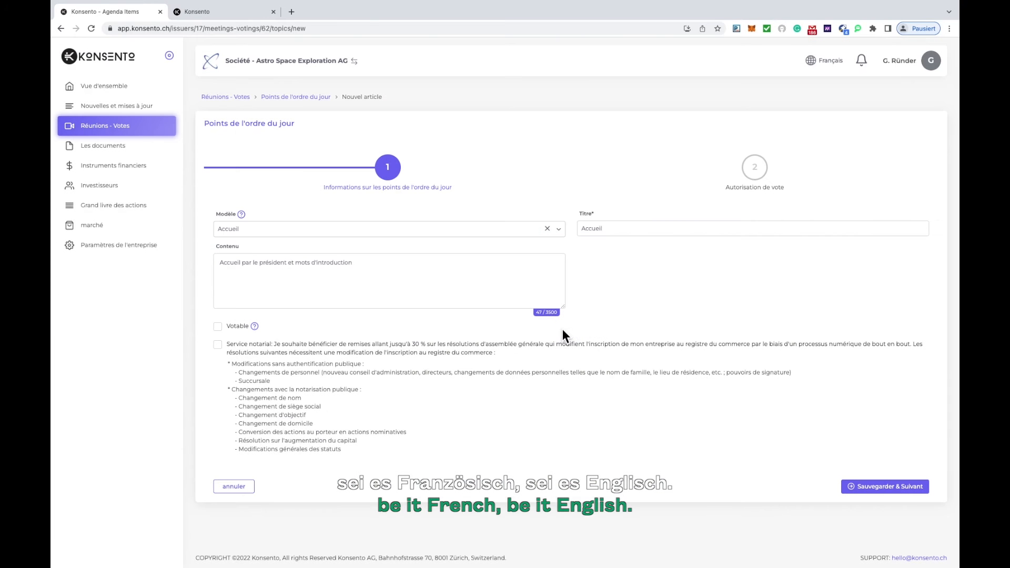
Return the interface and template text to English, and save the Welcoming address agenda item.
{"action": "left_click", "coordinate": [836, 62]}
{"action": "left_click", "coordinate": [828, 87]}
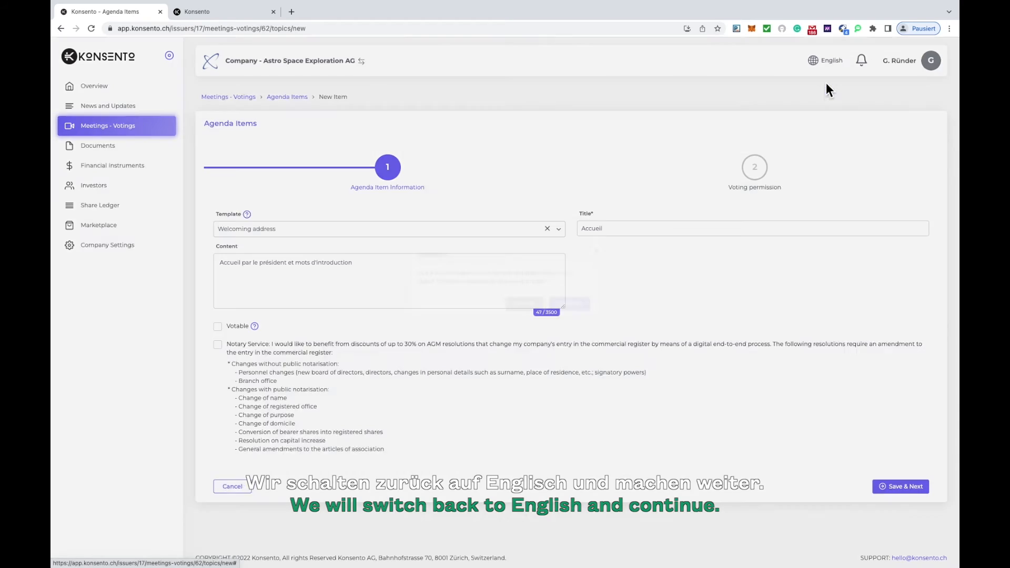
{"action": "left_click", "coordinate": [575, 330]}
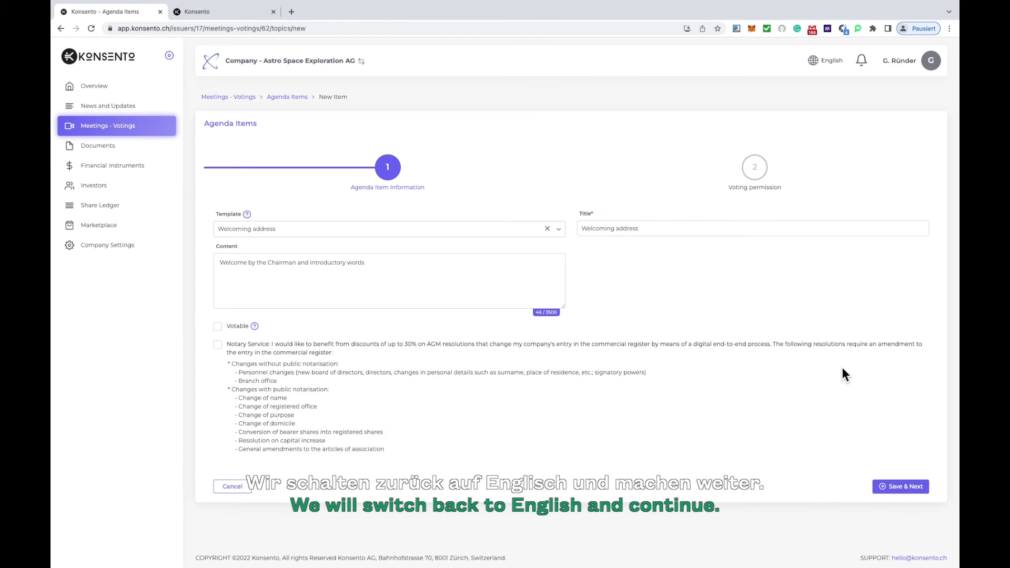
{"action": "left_click", "coordinate": [901, 487]}
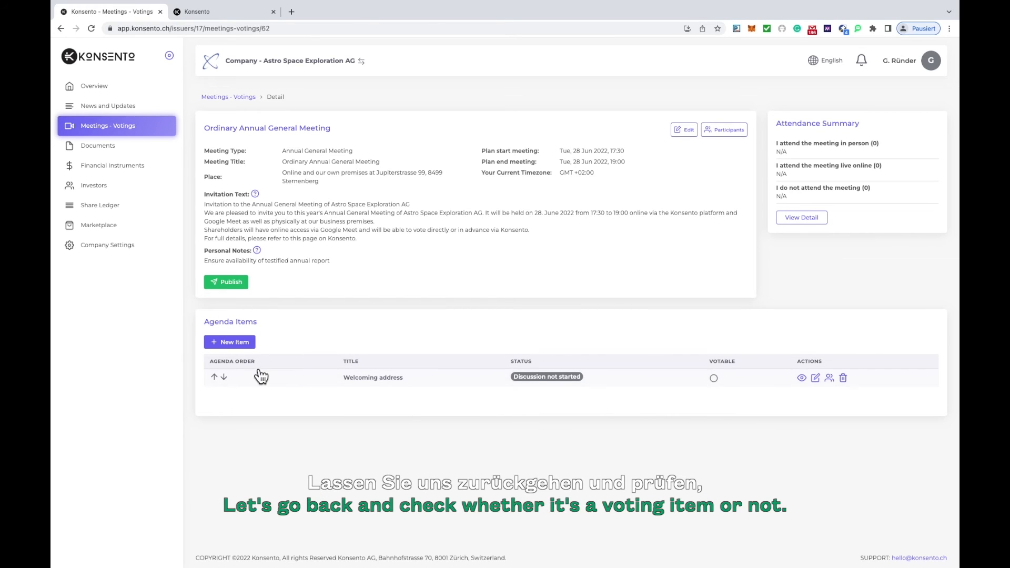
Check in the Welcoming address item's edit form whether it is votable, and return to the agenda list without changes.
{"action": "left_click", "coordinate": [371, 379]}
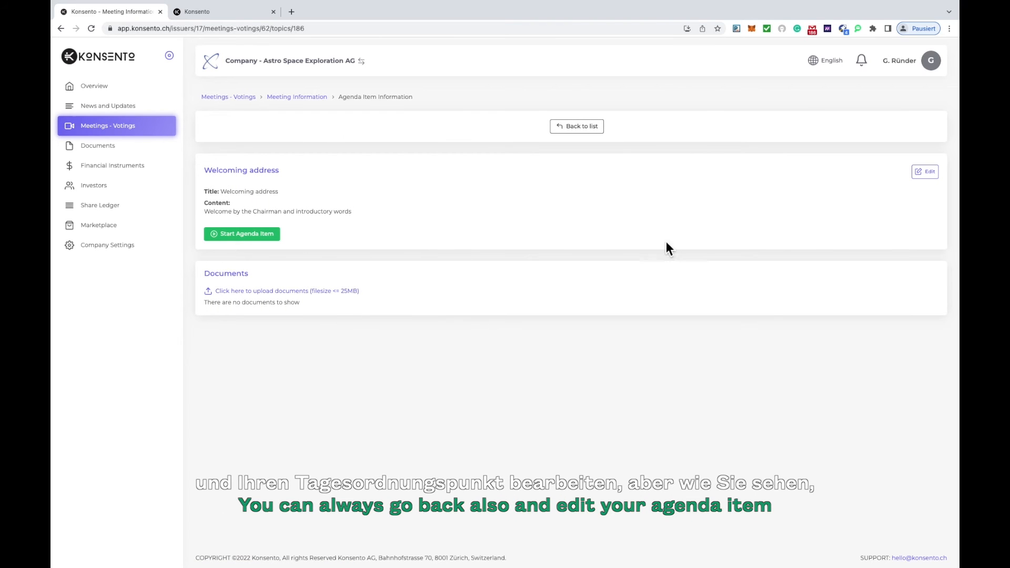
{"action": "left_click", "coordinate": [923, 175]}
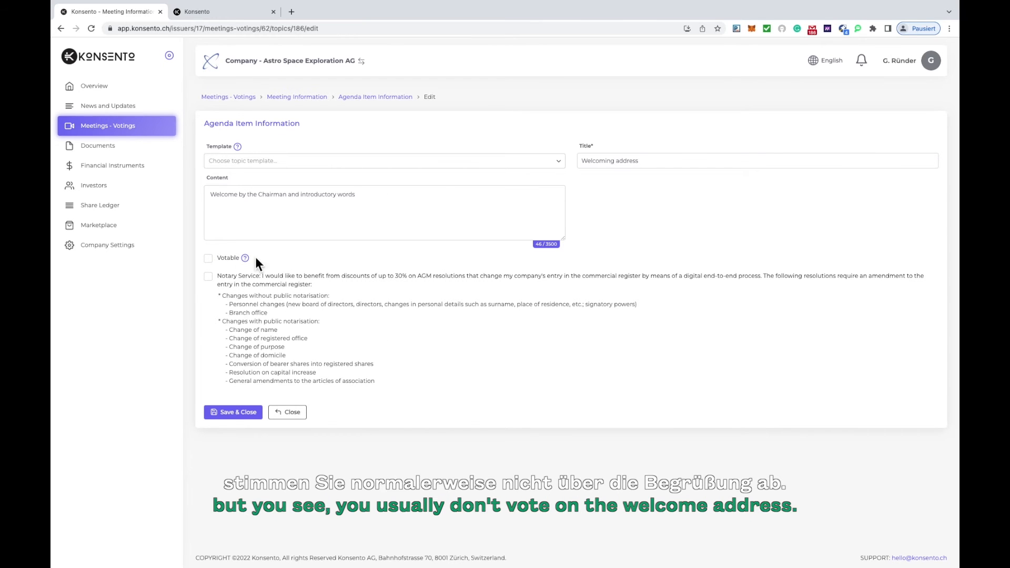
{"action": "left_click", "coordinate": [293, 412]}
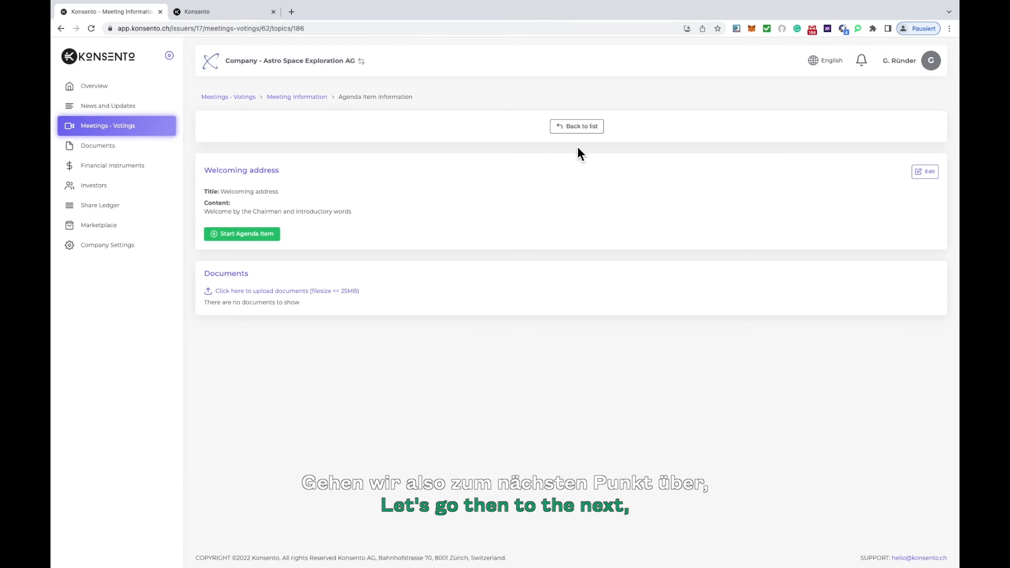
{"action": "left_click", "coordinate": [587, 128]}
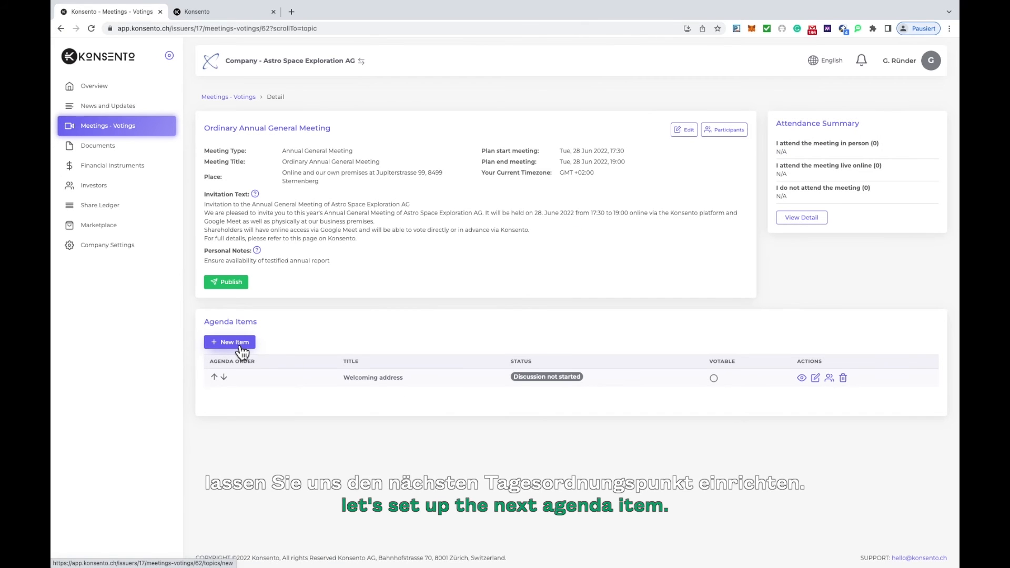
Create a votable agenda item from the template "Discharge of the Board of Directors" and continue to its voting permissions.
{"action": "left_click", "coordinate": [240, 348]}
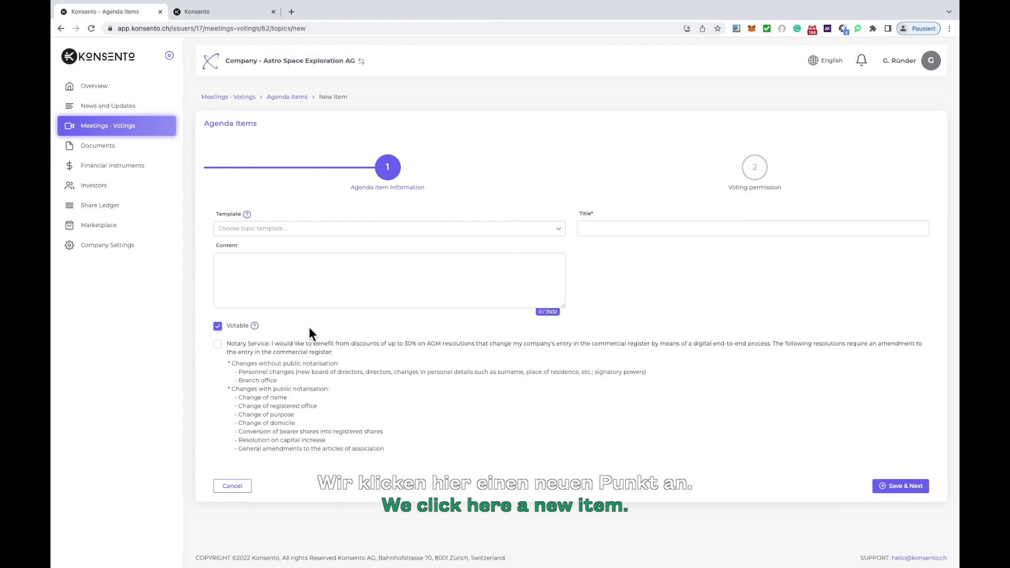
{"action": "left_click", "coordinate": [563, 232]}
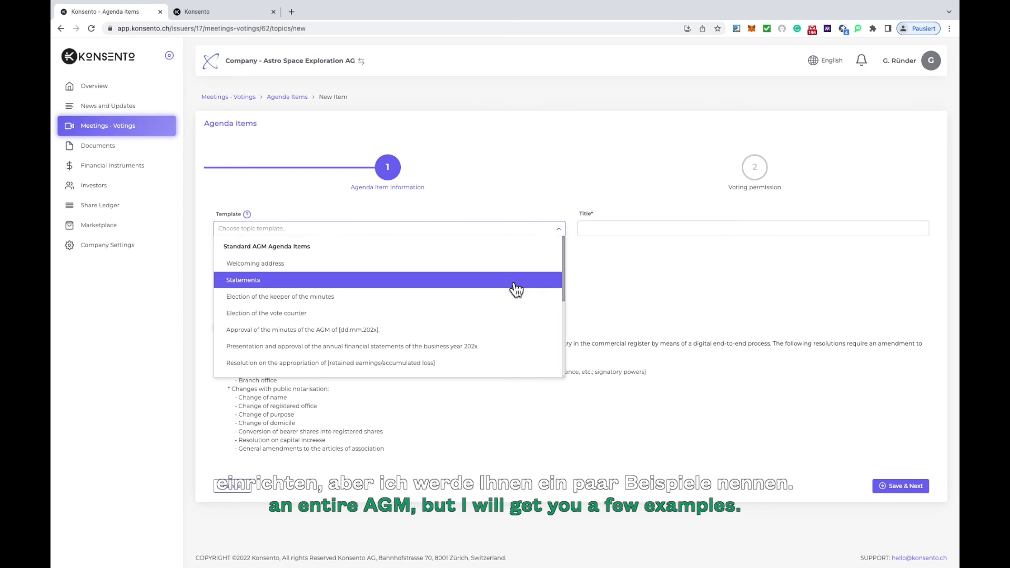
{"action": "scroll", "coordinate": [517, 290], "scroll_direction": "down", "scroll_amount": 1}
{"action": "scroll", "coordinate": [517, 290], "scroll_direction": "down", "scroll_amount": 3}
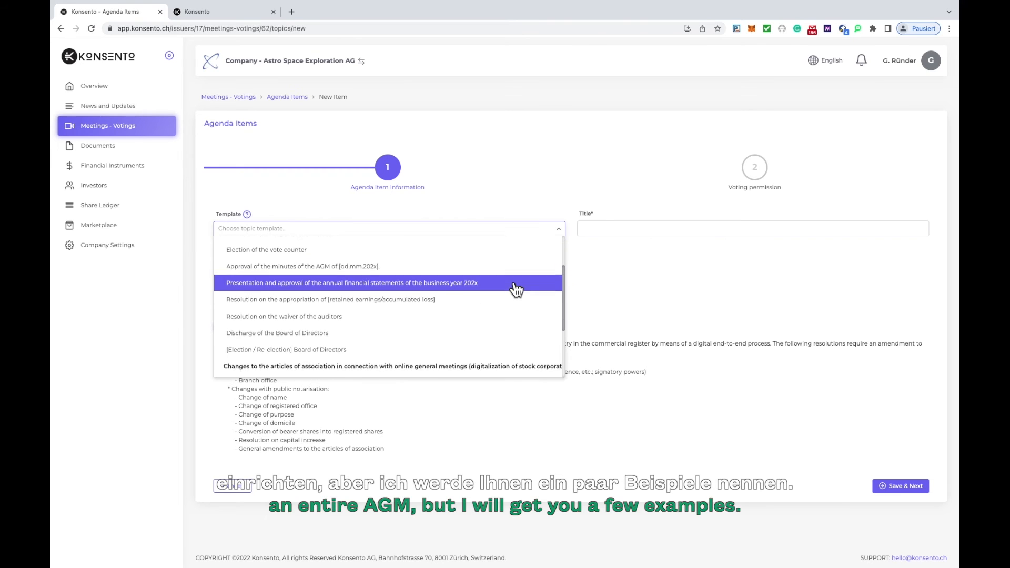
{"action": "left_click", "coordinate": [467, 328]}
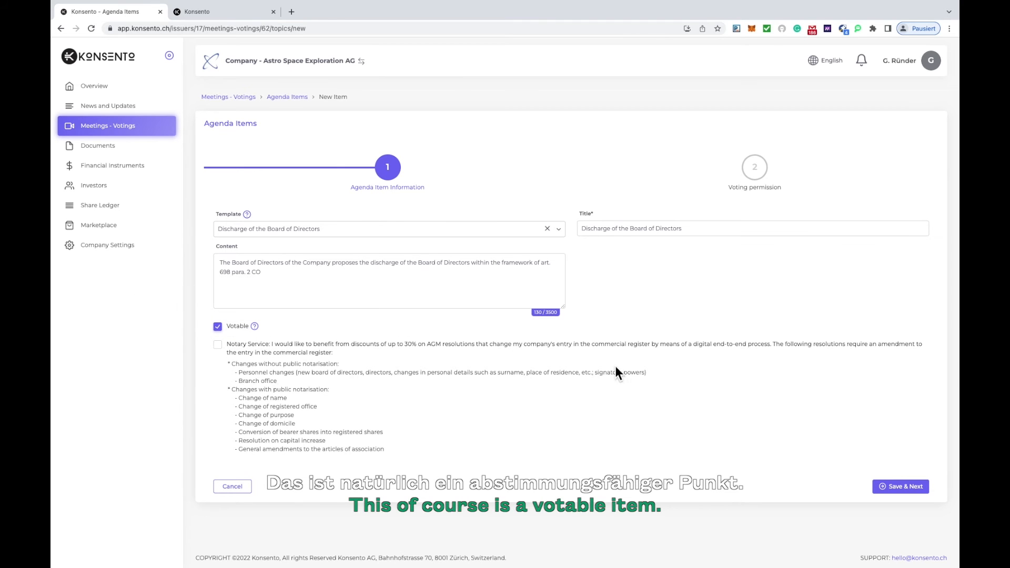
{"action": "left_click", "coordinate": [901, 487]}
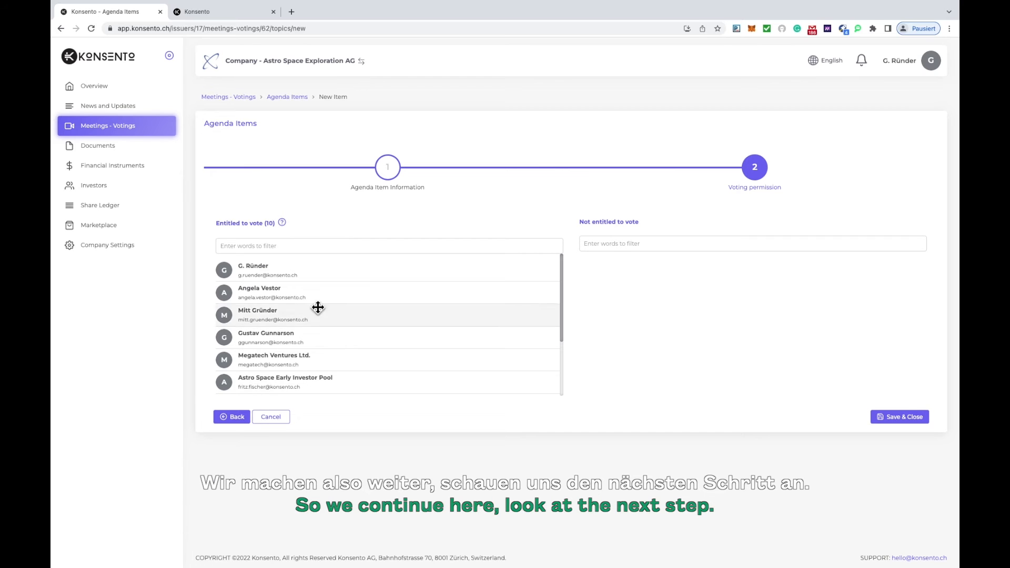
Move the first and third listed participants to "Not entitled to vote" for the board discharge and save the agenda item.
{"action": "mouse_move", "coordinate": [285, 223]}
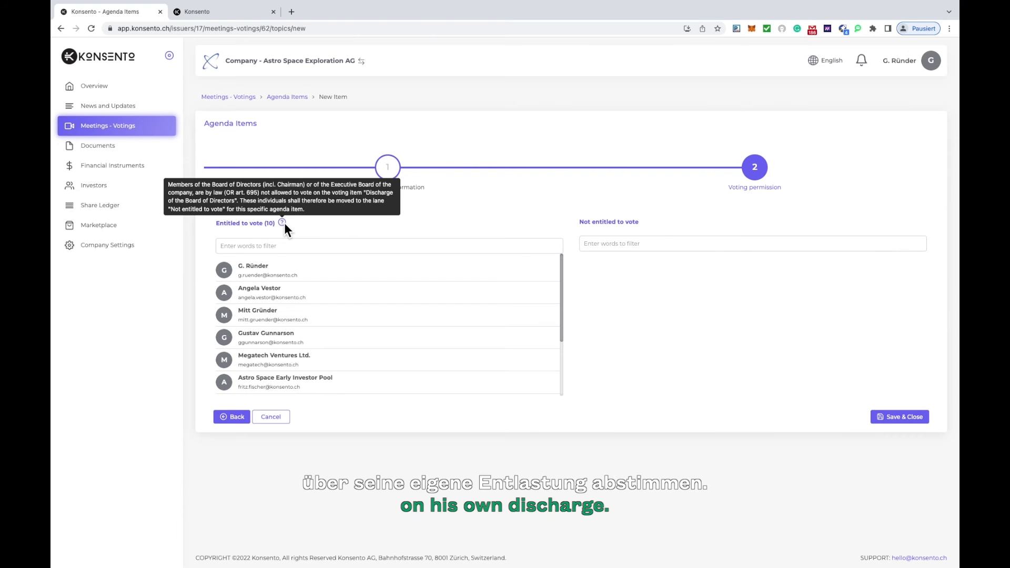
{"action": "left_click_drag", "start_coordinate": [293, 275], "coordinate": [698, 268]}
{"action": "left_click_drag", "start_coordinate": [269, 292], "coordinate": [670, 295]}
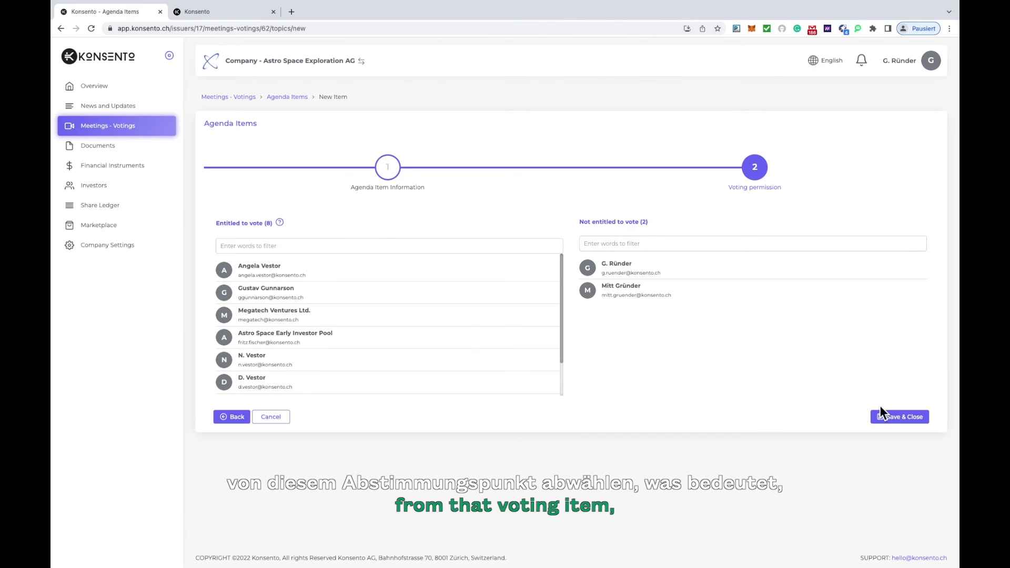
{"action": "left_click", "coordinate": [894, 421]}
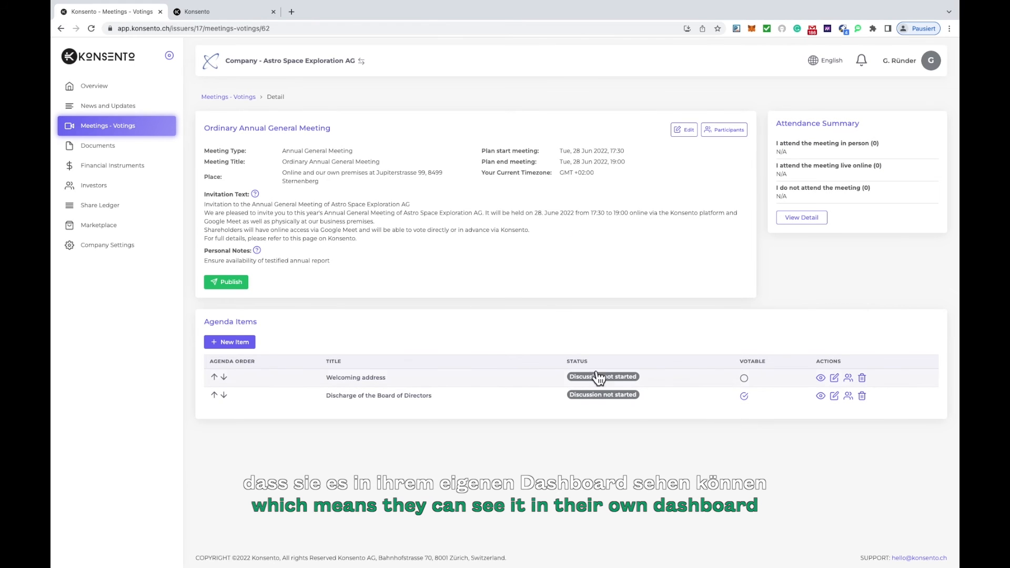
Start another agenda item from the capital increase template for creating authorized share capital with waiver of the shareholders' subscription rights.
{"action": "left_click", "coordinate": [241, 343]}
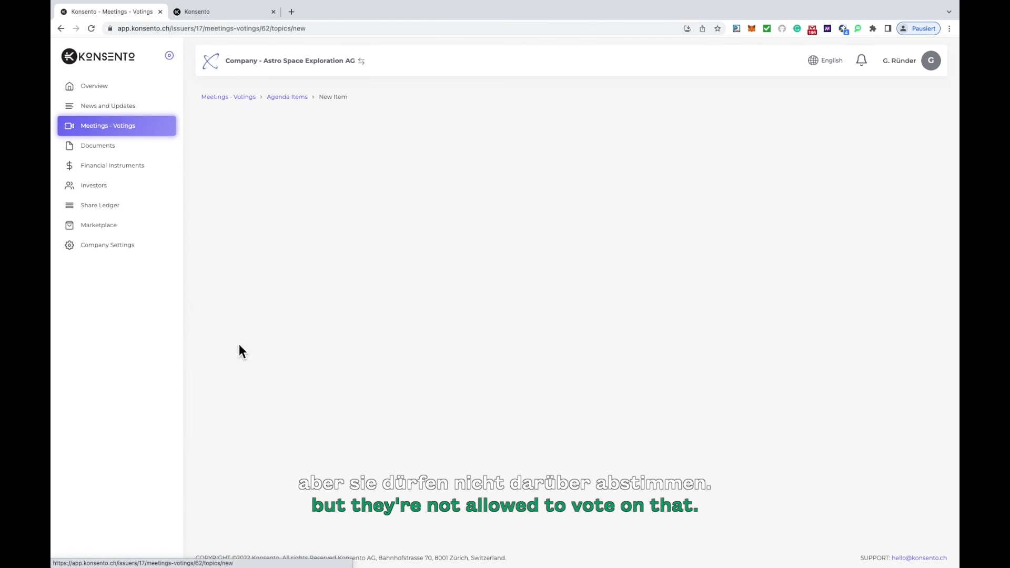
{"action": "left_click", "coordinate": [307, 230]}
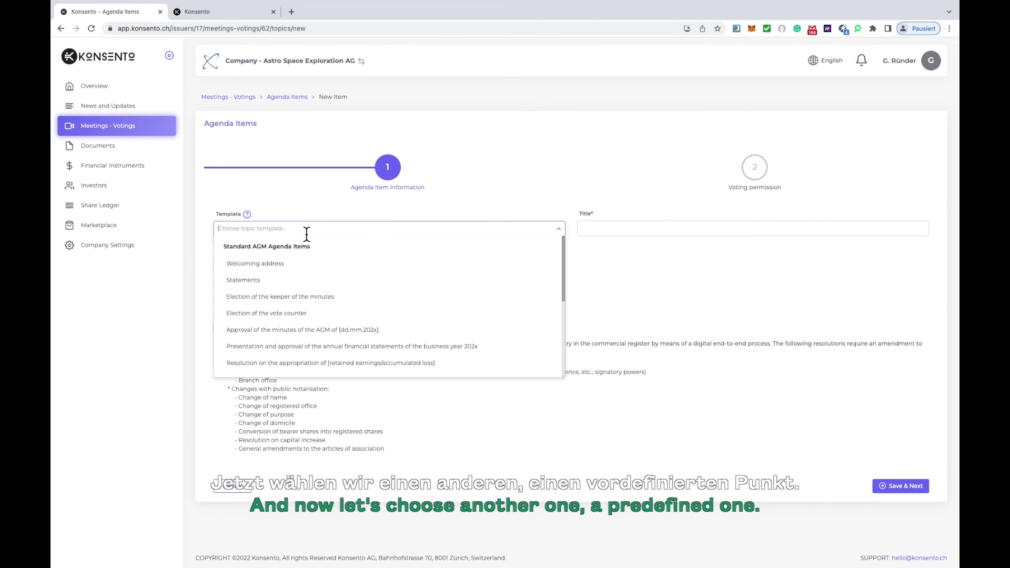
{"action": "scroll", "coordinate": [327, 287], "scroll_direction": "down", "scroll_amount": 5}
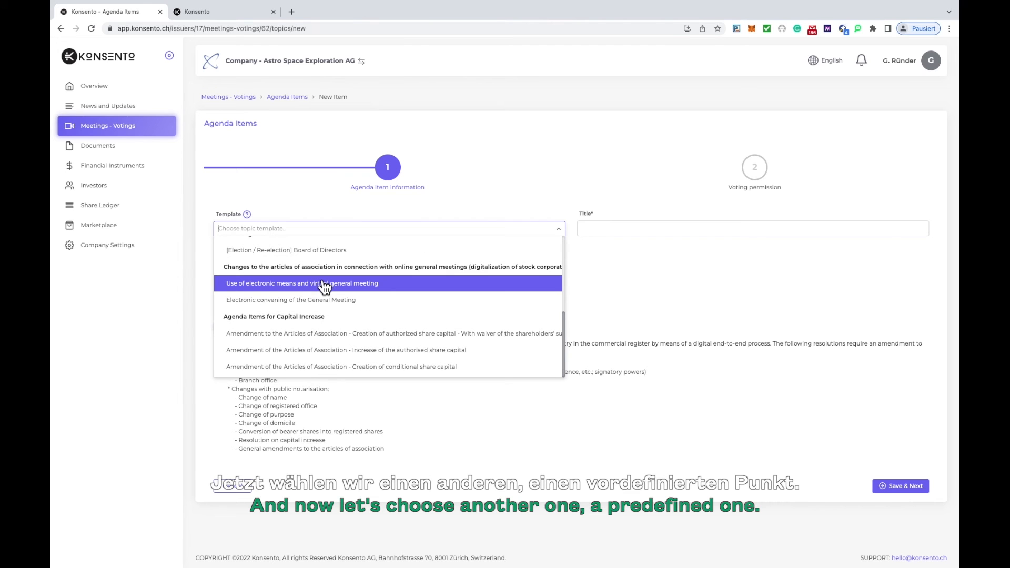
{"action": "left_click", "coordinate": [372, 337]}
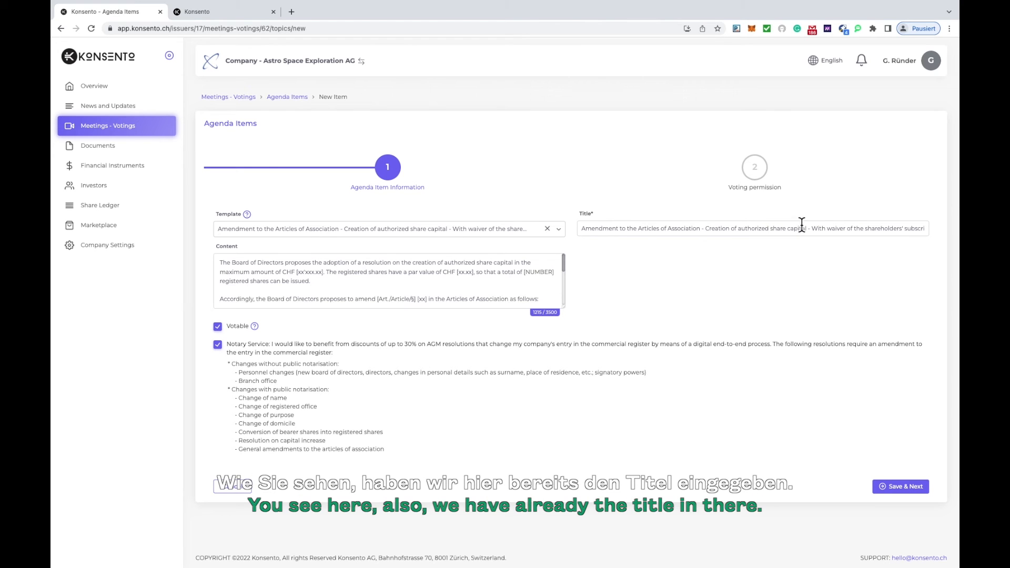
Fill the opening paragraph's placeholders with a maximum amount of CHF 20'000, a par value of CHF 10.00 and 2000 registered shares.
{"action": "mouse_move", "coordinate": [564, 272]}
{"action": "left_mouse_down"}
{"action": "mouse_move", "coordinate": [561, 310]}
{"action": "mouse_move", "coordinate": [565, 274]}
{"action": "left_mouse_up"}
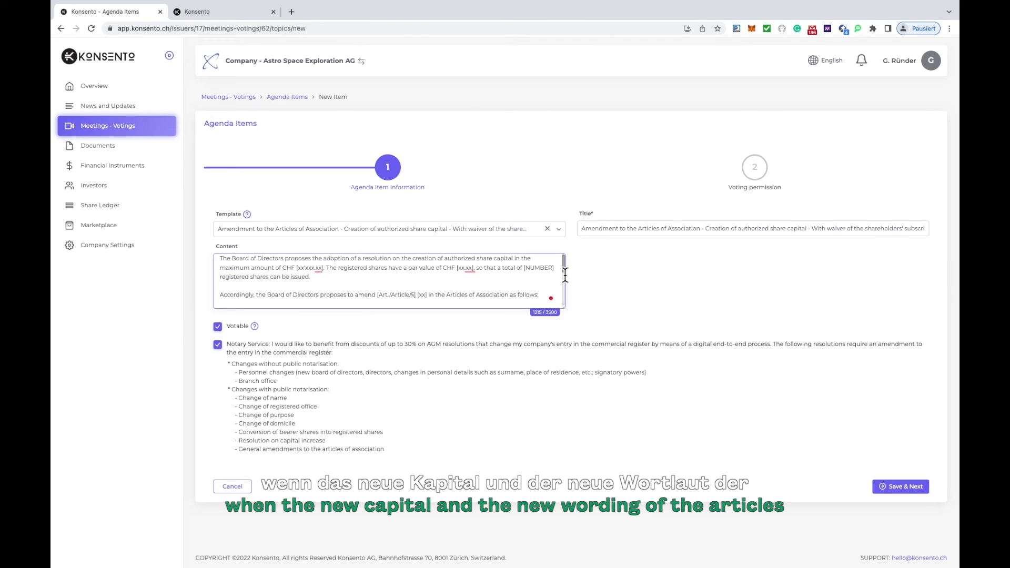
{"action": "left_click_drag", "start_coordinate": [566, 275], "coordinate": [566, 275]}
{"action": "mouse_move", "coordinate": [324, 271]}
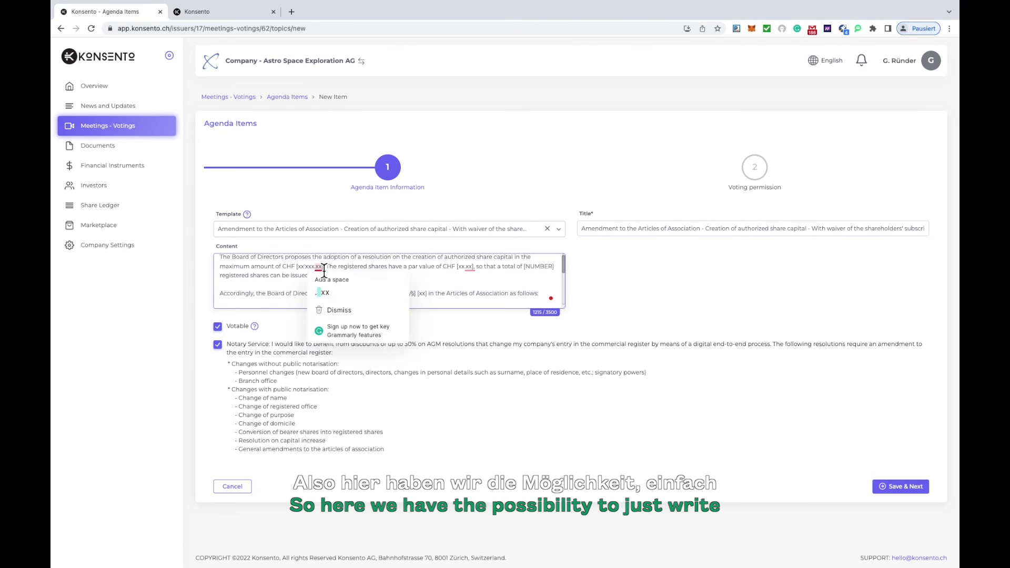
{"action": "left_click_drag", "start_coordinate": [324, 266], "coordinate": [297, 267]}
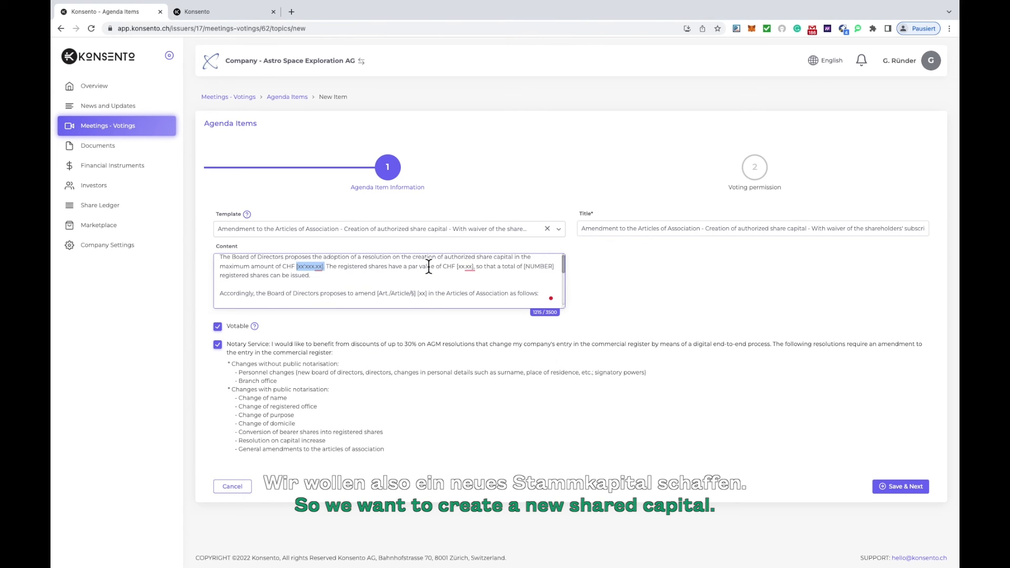
{"action": "type", "text": "20'000"}
{"action": "mouse_move", "coordinate": [469, 272]}
{"action": "left_click_drag", "start_coordinate": [467, 270], "coordinate": [449, 270]}
{"action": "type", "text": "10.00"}
{"action": "left_click_drag", "start_coordinate": [539, 272], "coordinate": [510, 272]}
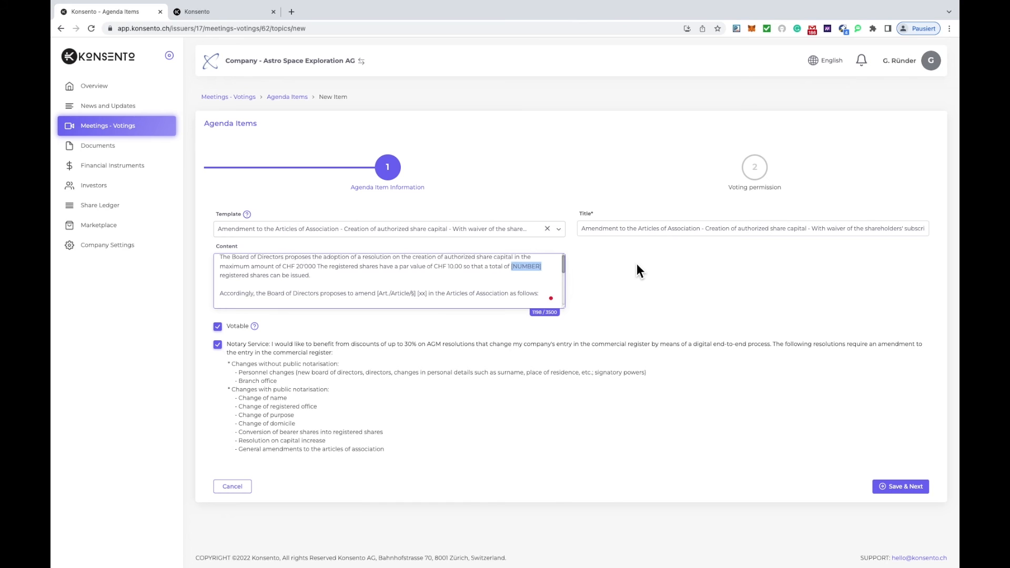
{"action": "type", "text": "2000"}
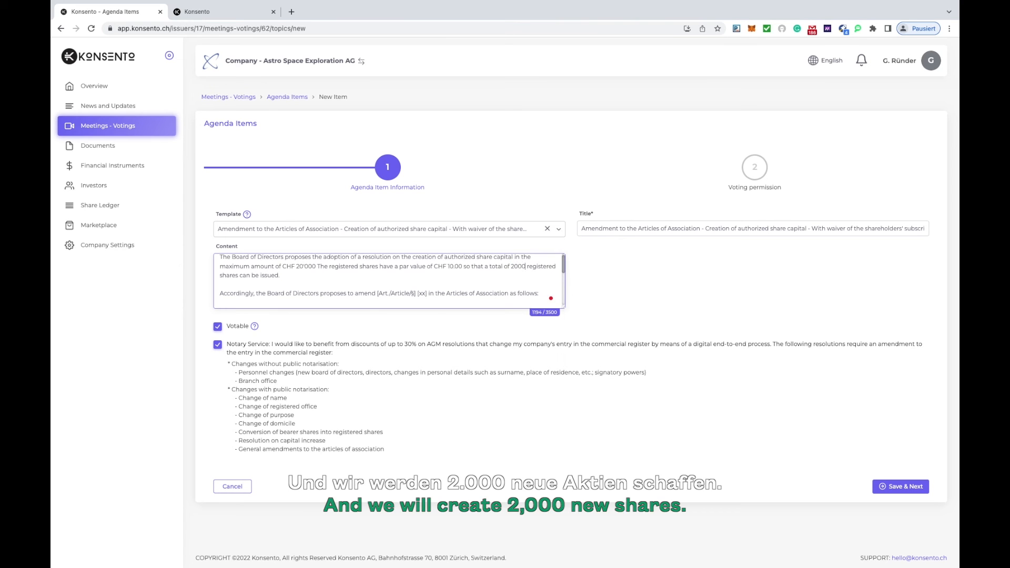
Replace the article placeholder in the proposed amendment sentence with "Art. 3a", removing the leftover bracket.
{"action": "scroll", "coordinate": [565, 278], "scroll_direction": "down", "scroll_amount": 1}
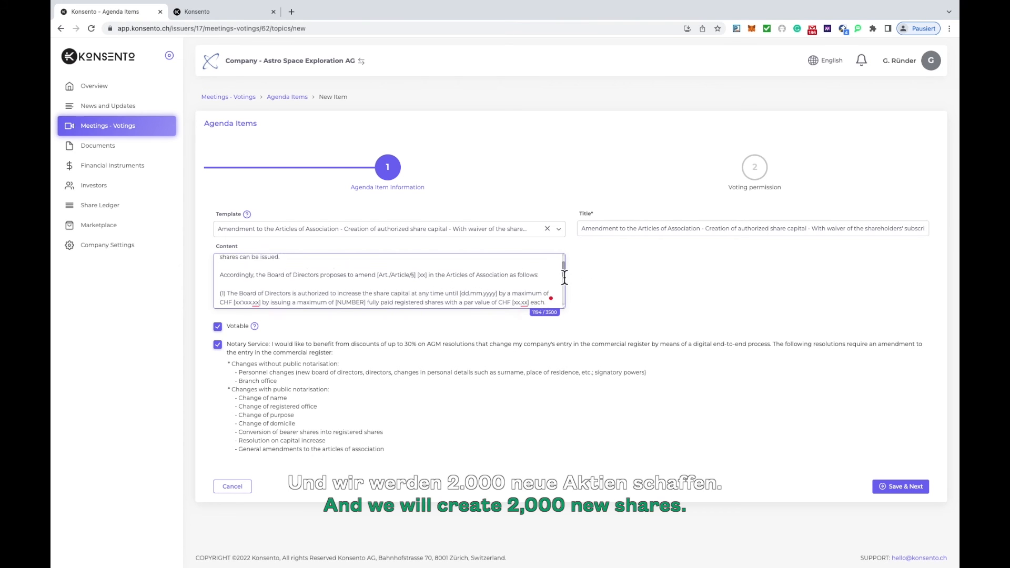
{"action": "scroll", "coordinate": [565, 277], "scroll_direction": "down", "scroll_amount": 1}
{"action": "left_click_drag", "start_coordinate": [429, 263], "coordinate": [401, 264]}
{"action": "left_click", "coordinate": [430, 302]}
{"action": "left_click_drag", "start_coordinate": [431, 302], "coordinate": [391, 299]}
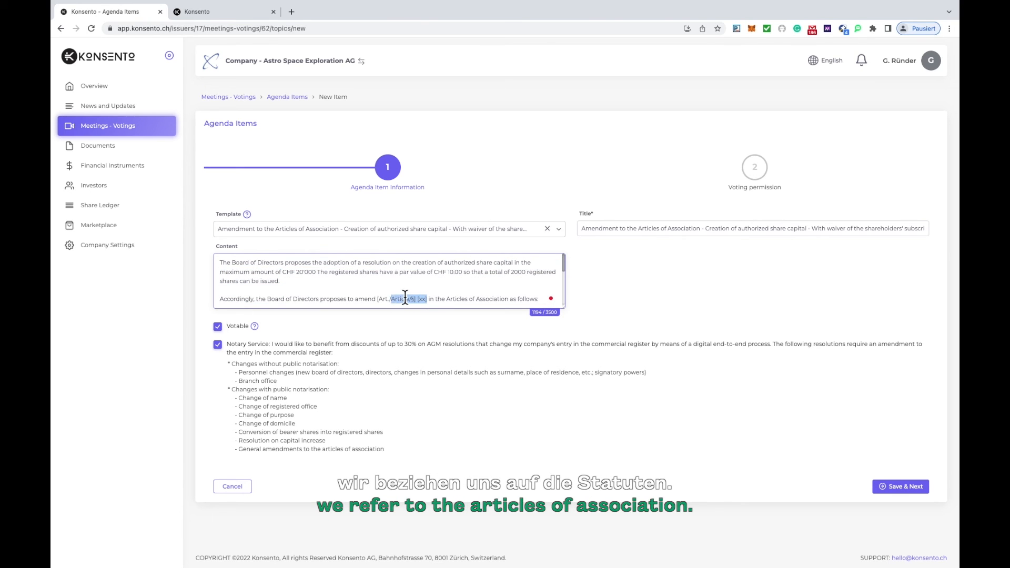
{"action": "key", "text": "BackSpace"}
{"action": "type", "text": "3a"}
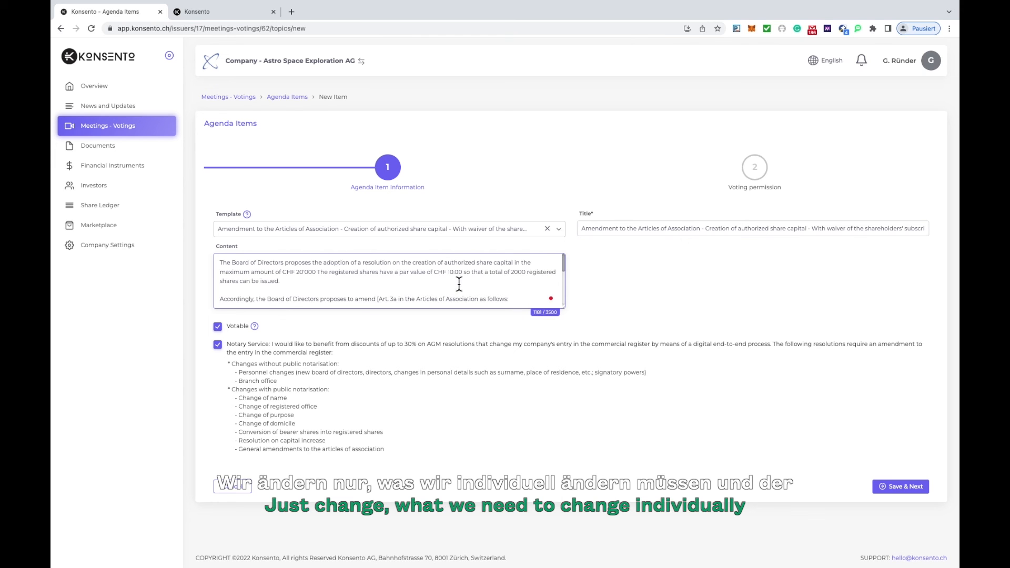
{"action": "scroll", "coordinate": [459, 284], "scroll_direction": "down", "scroll_amount": 1}
{"action": "key", "text": "BackSpace"}
Review the remaining template wording and save the share capital agenda item with all participants entitled to vote and the notary service selected.
{"action": "scroll", "coordinate": [421, 294], "scroll_direction": "down", "scroll_amount": 3}
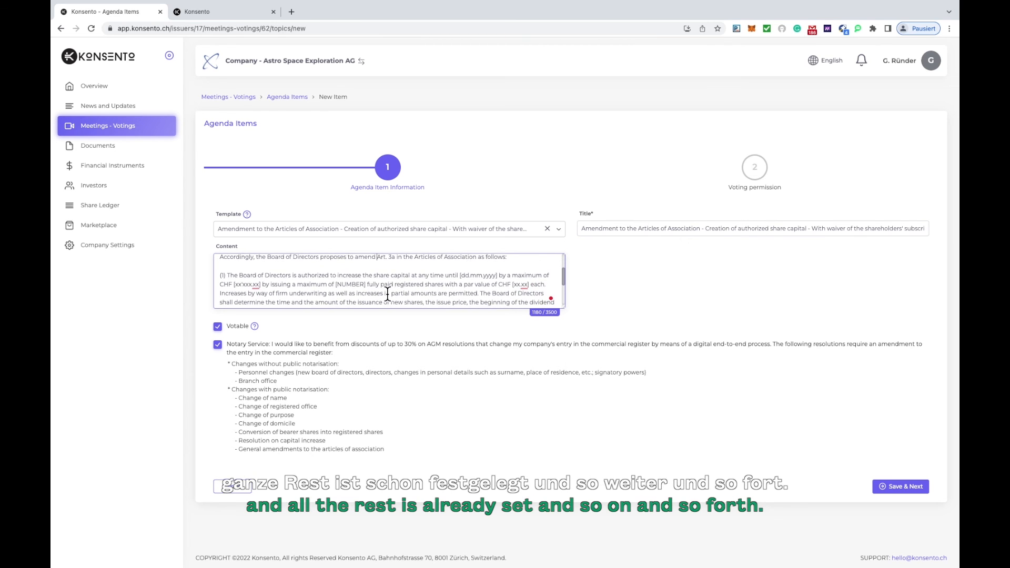
{"action": "scroll", "coordinate": [387, 294], "scroll_direction": "down", "scroll_amount": 2}
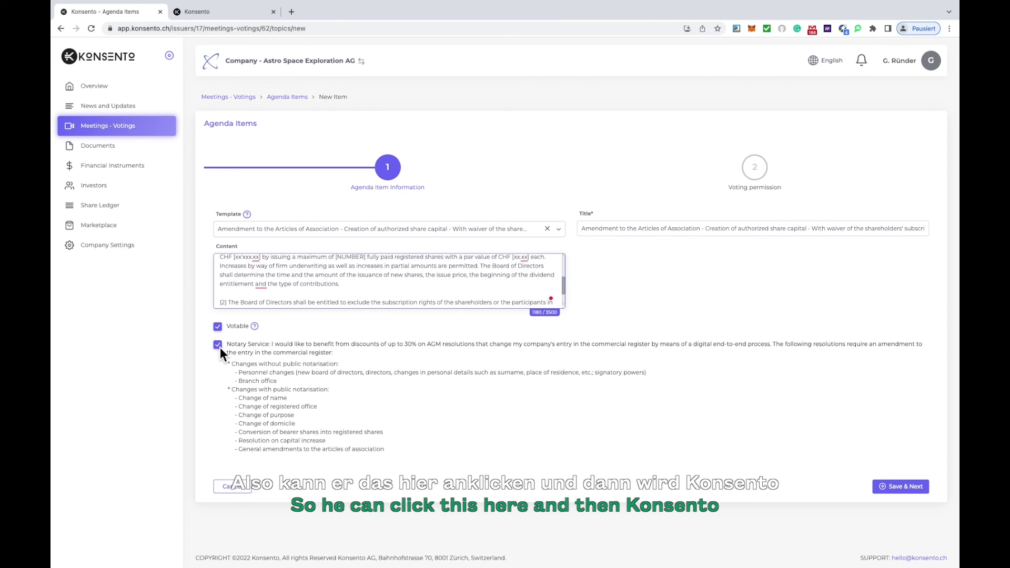
{"action": "left_click", "coordinate": [898, 487]}
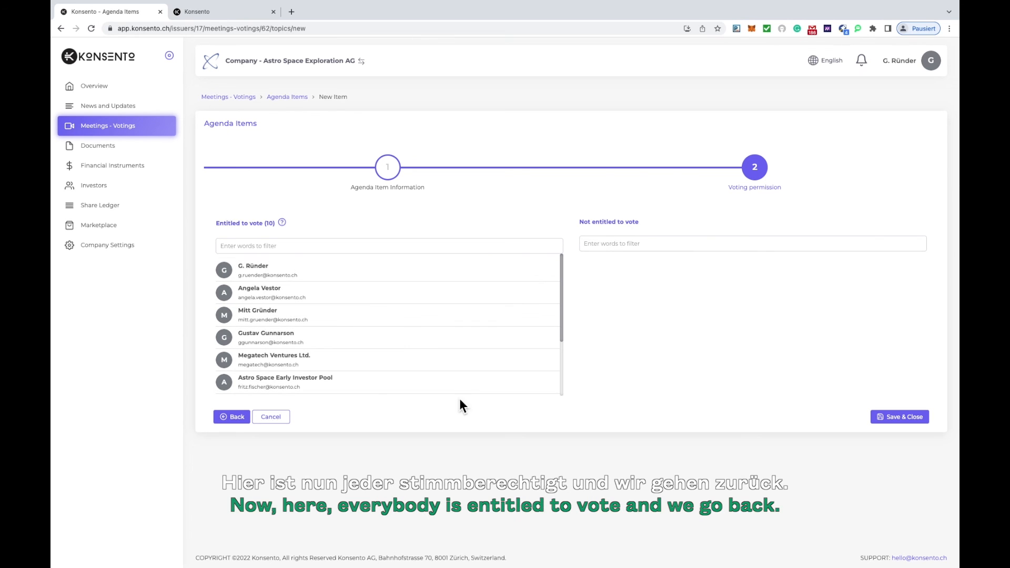
{"action": "left_click", "coordinate": [915, 419]}
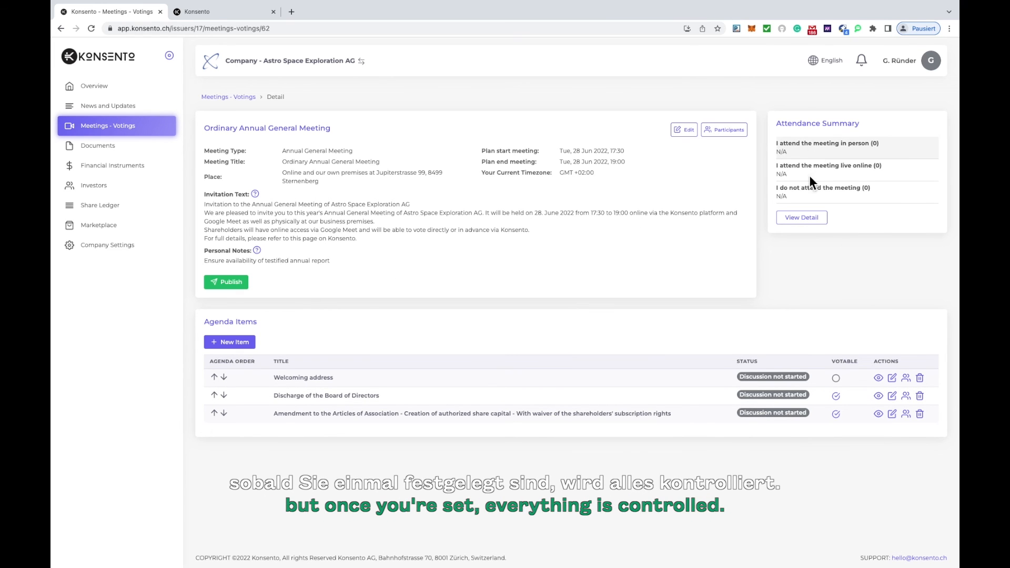
Publish the Ordinary Annual General Meeting and send invitation emails to all participants, confirming both actions.
{"action": "left_click", "coordinate": [231, 283]}
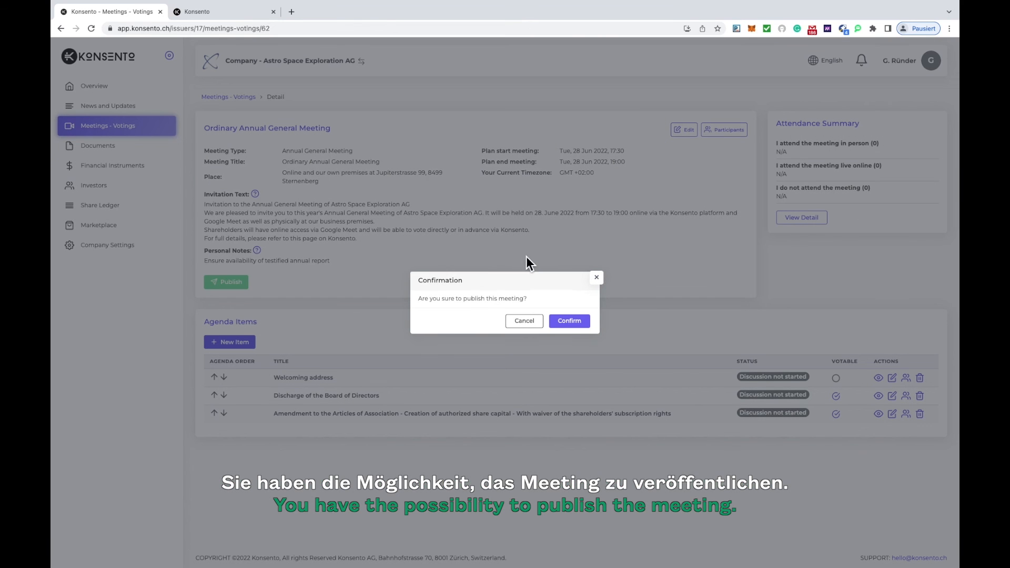
{"action": "left_click", "coordinate": [570, 322]}
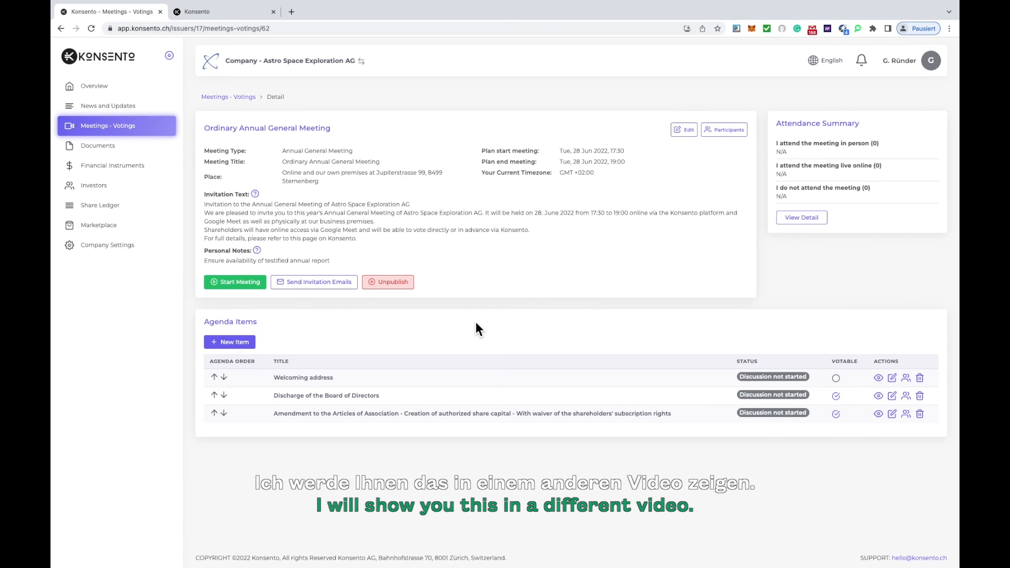
{"action": "left_click", "coordinate": [322, 289]}
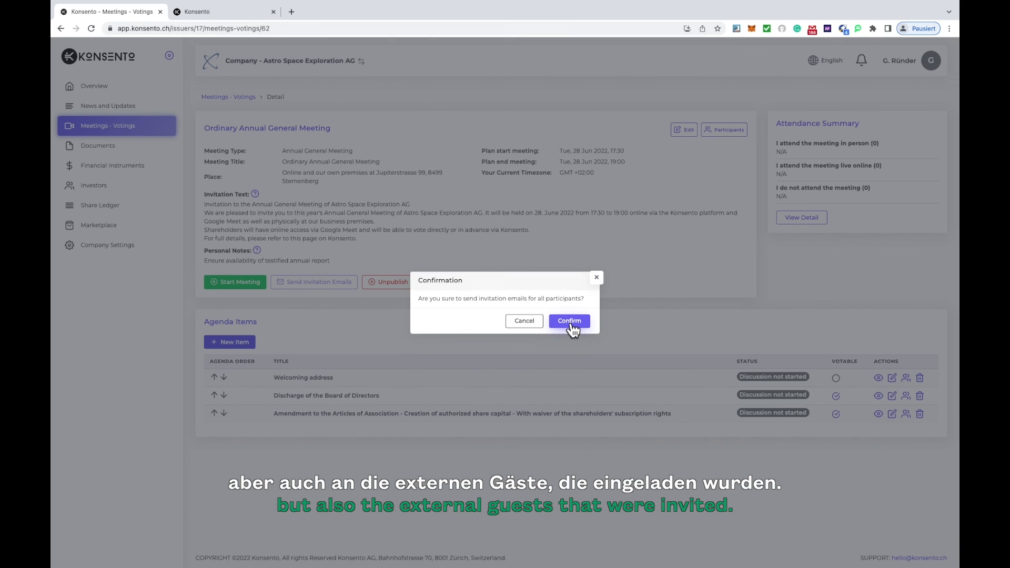
{"action": "left_click", "coordinate": [571, 322]}
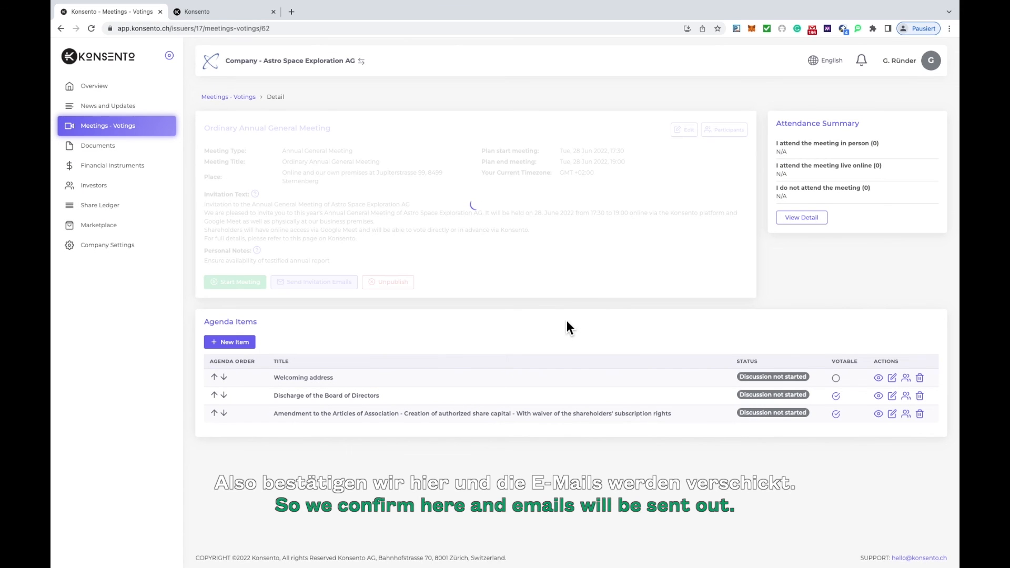